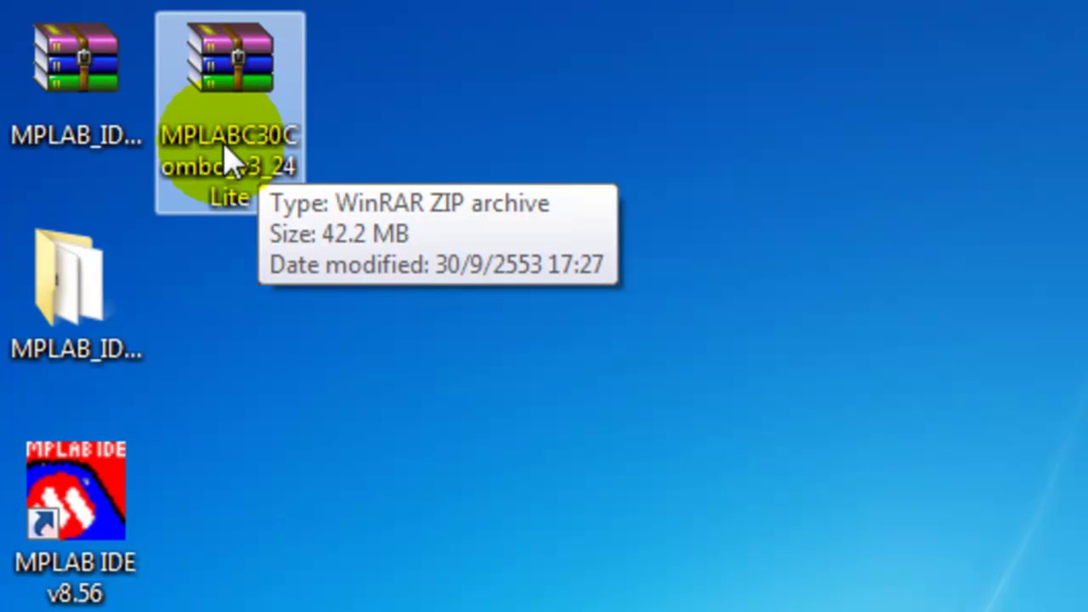
left_click(318, 422)
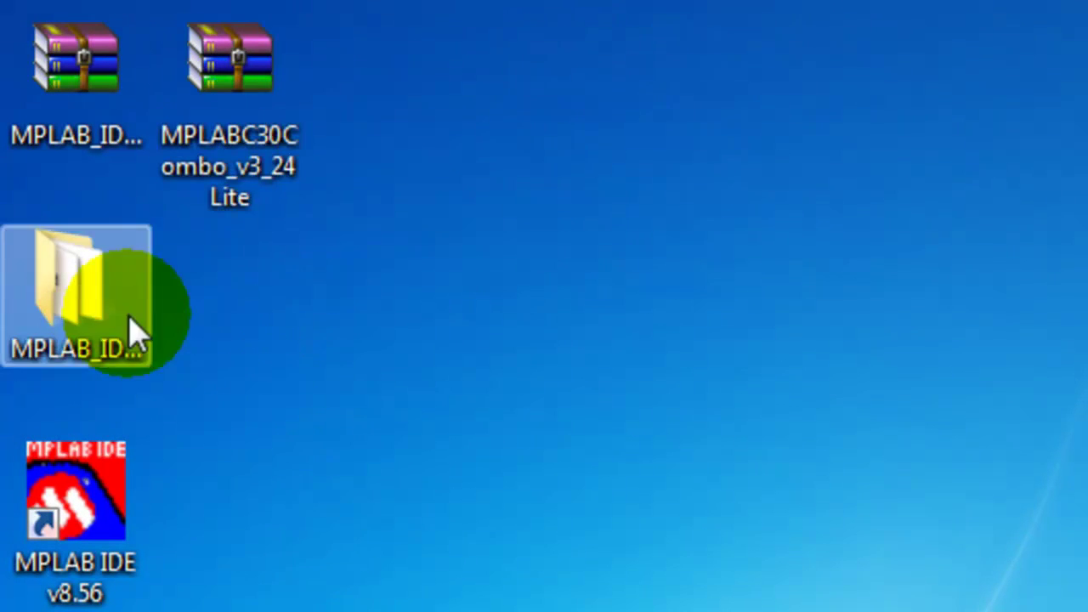
left_click(66, 149)
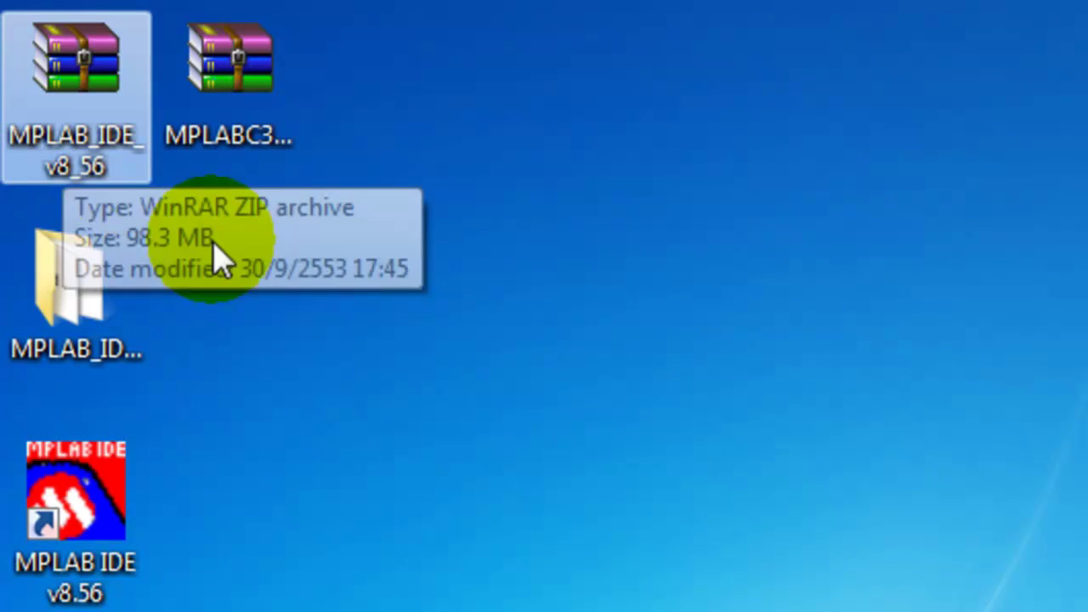
left_click(202, 297)
left_click_drag(420, 252, 122, 218)
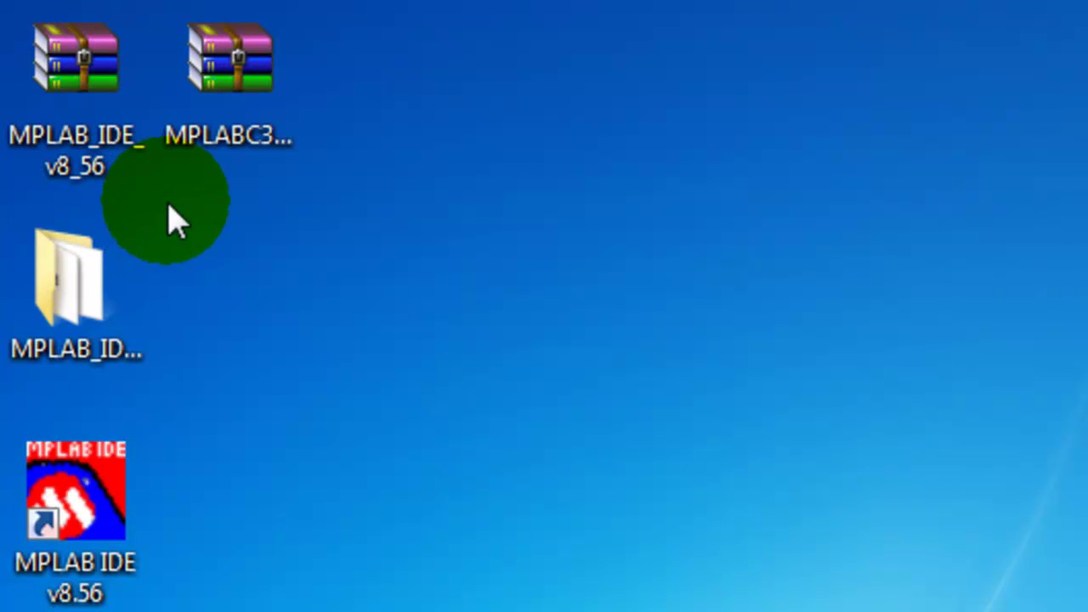
left_click(132, 561)
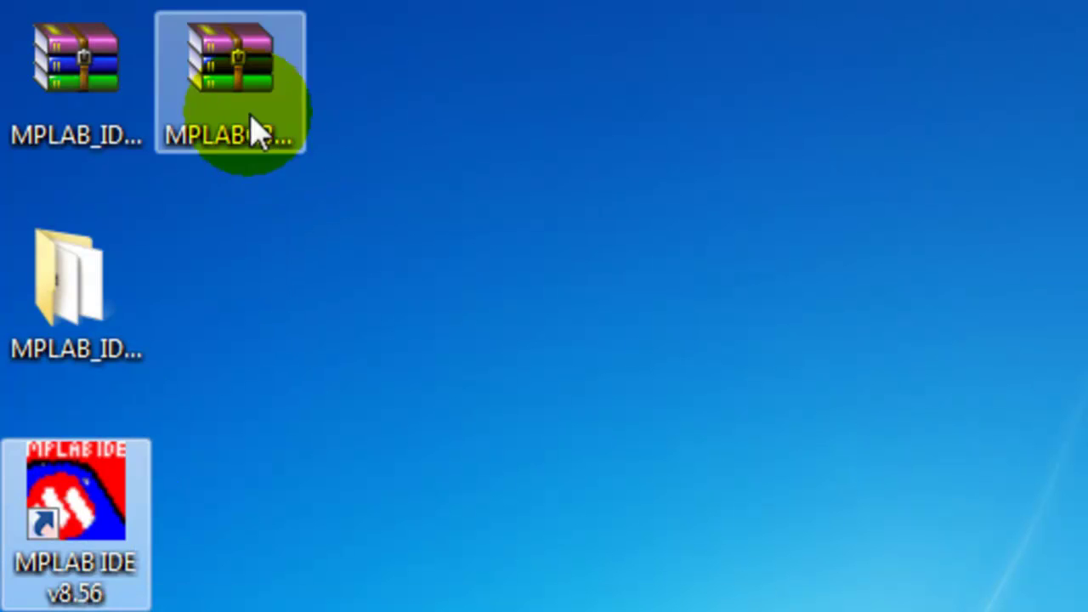
left_click(244, 164)
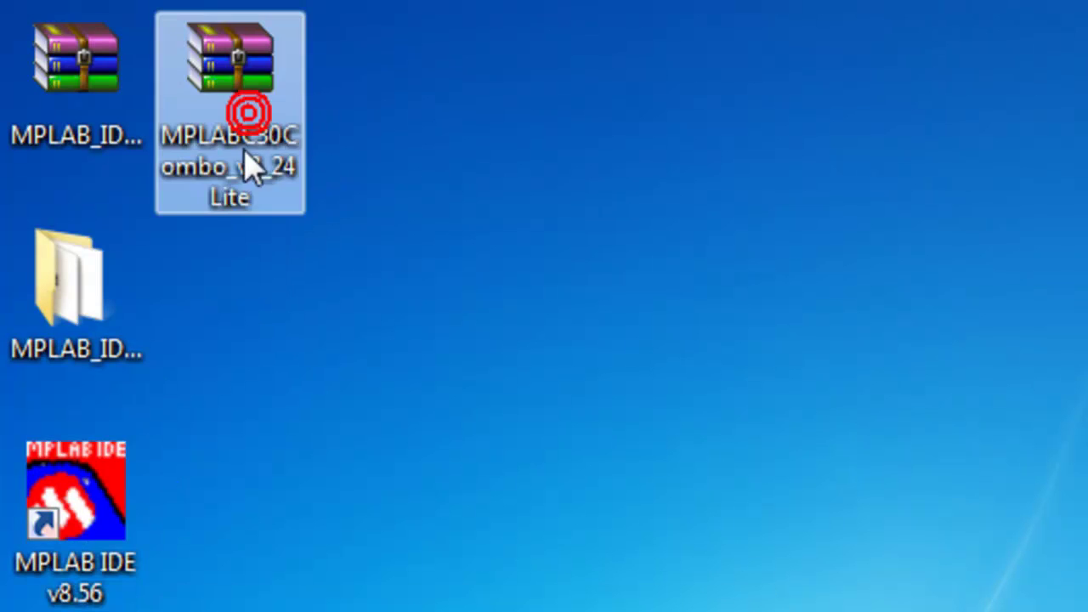
left_click(293, 344)
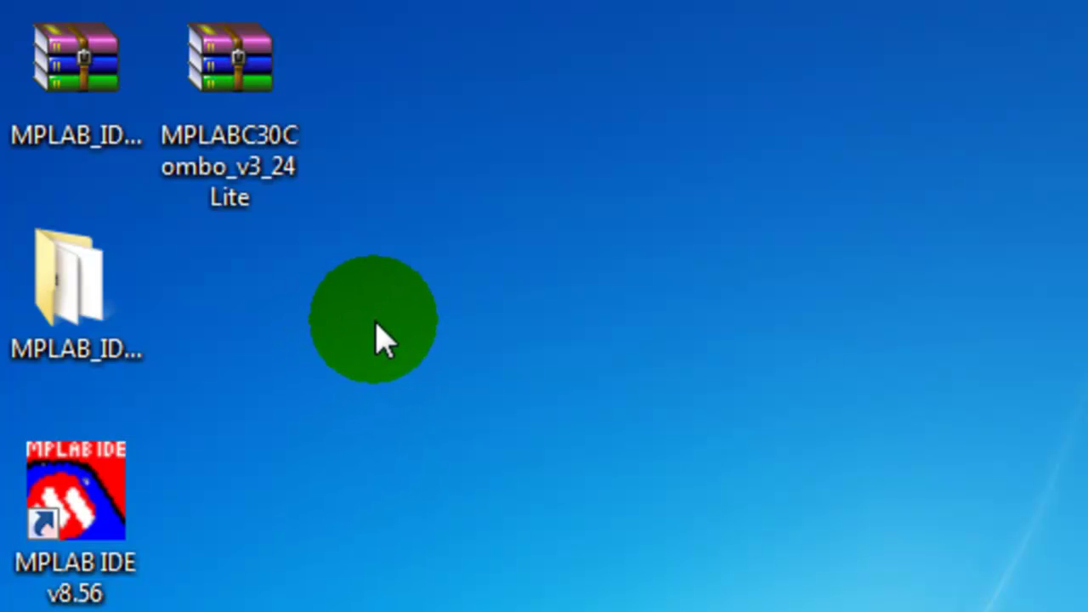
left_click(244, 174)
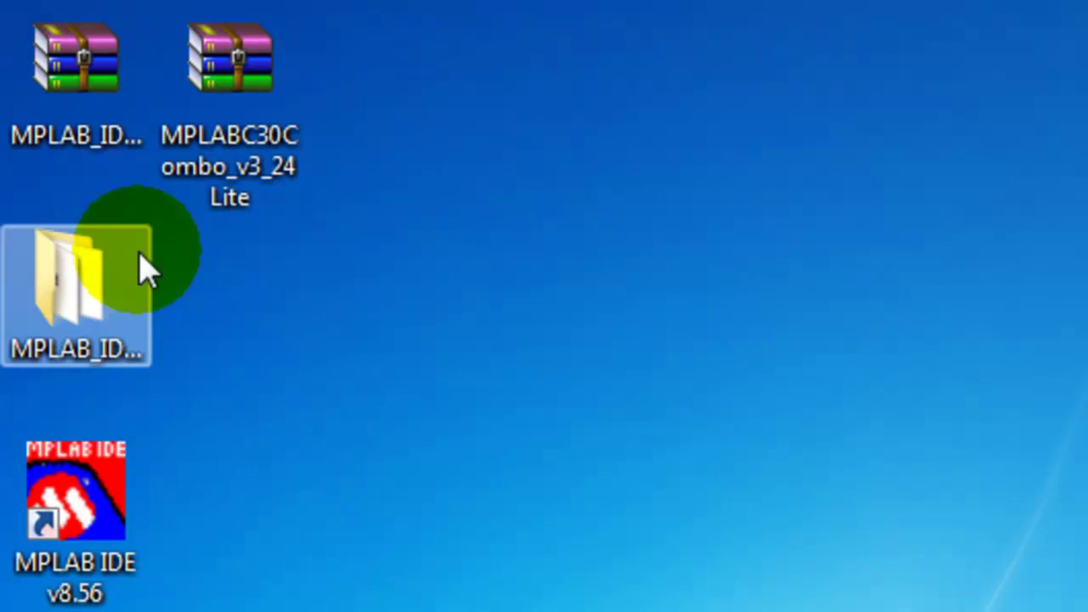
left_click(85, 138)
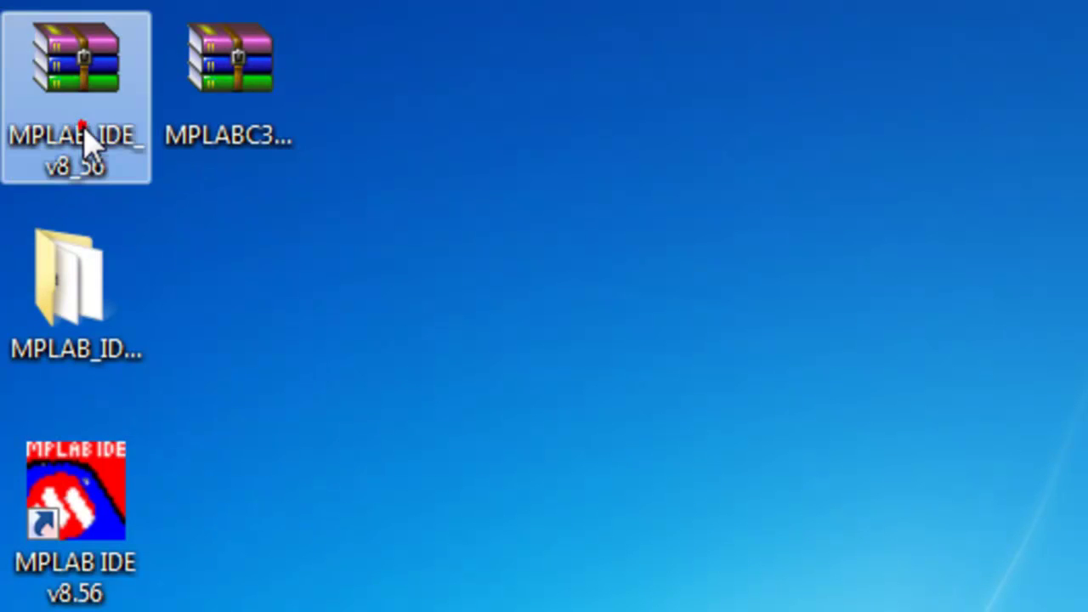
Step: Extract the MPLABC30Combo_v3_24Lite archive on the desktop into a folder of the same name
left_click(235, 111)
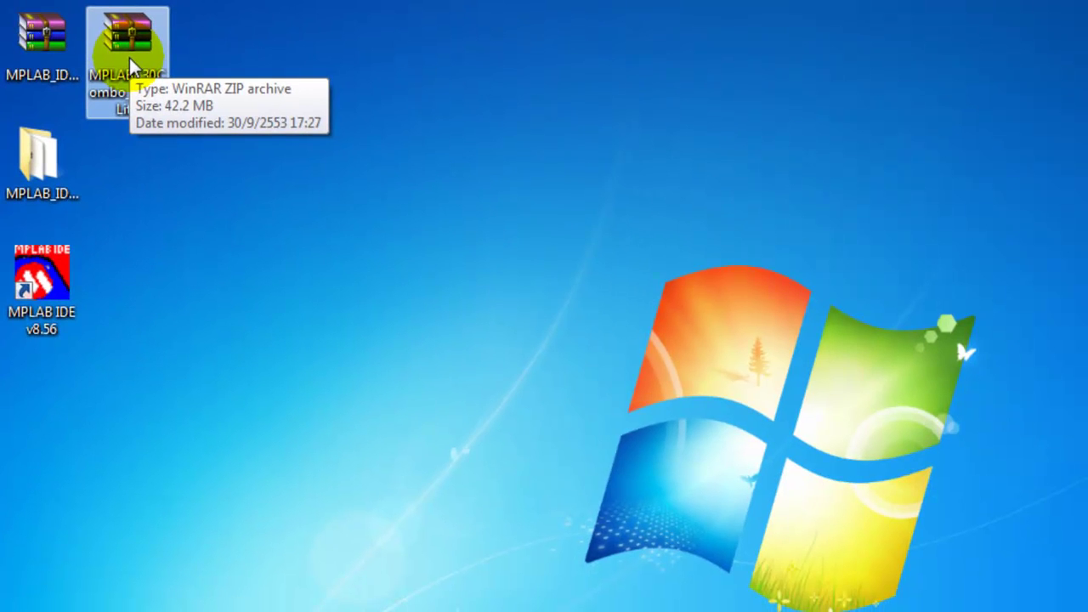
right_click(129, 55)
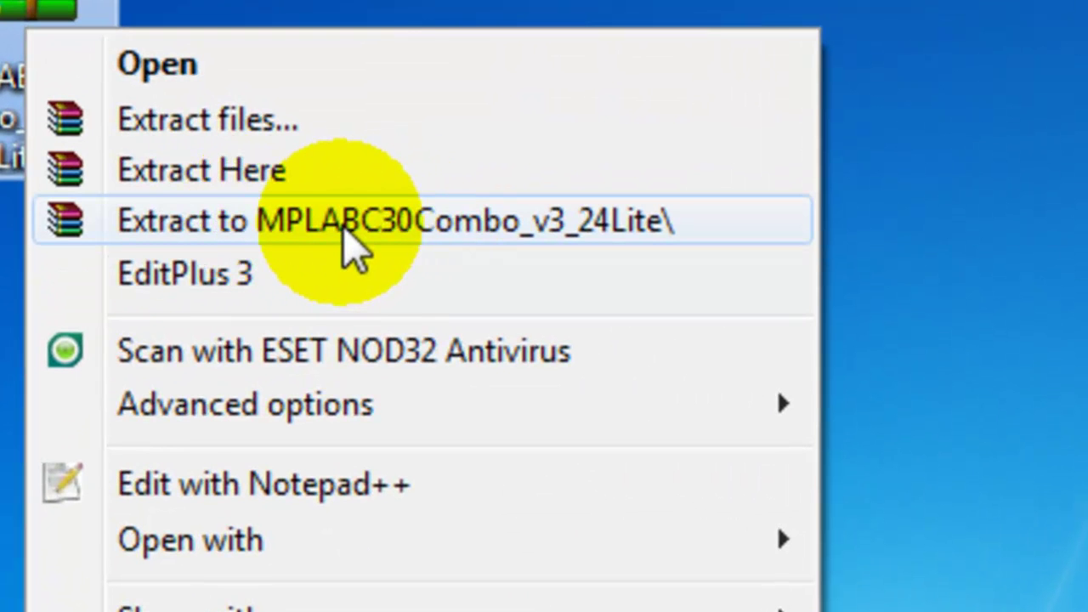
left_click(482, 221)
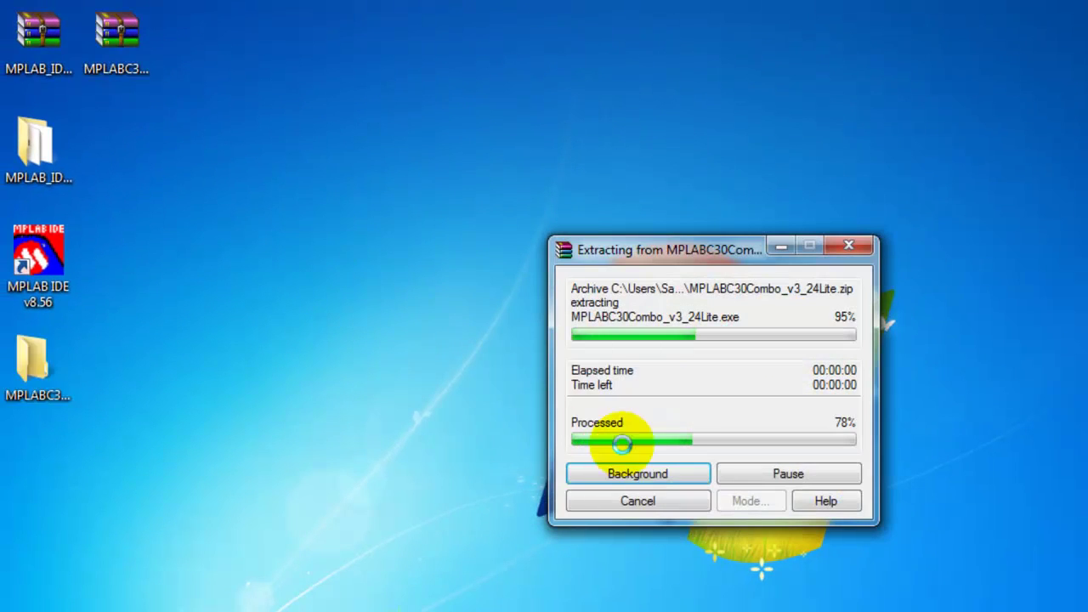
Step: Place the extracted MPLABC30Combo_v3_24Lite folder directly below its archive on the desktop and open it
left_click(44, 381)
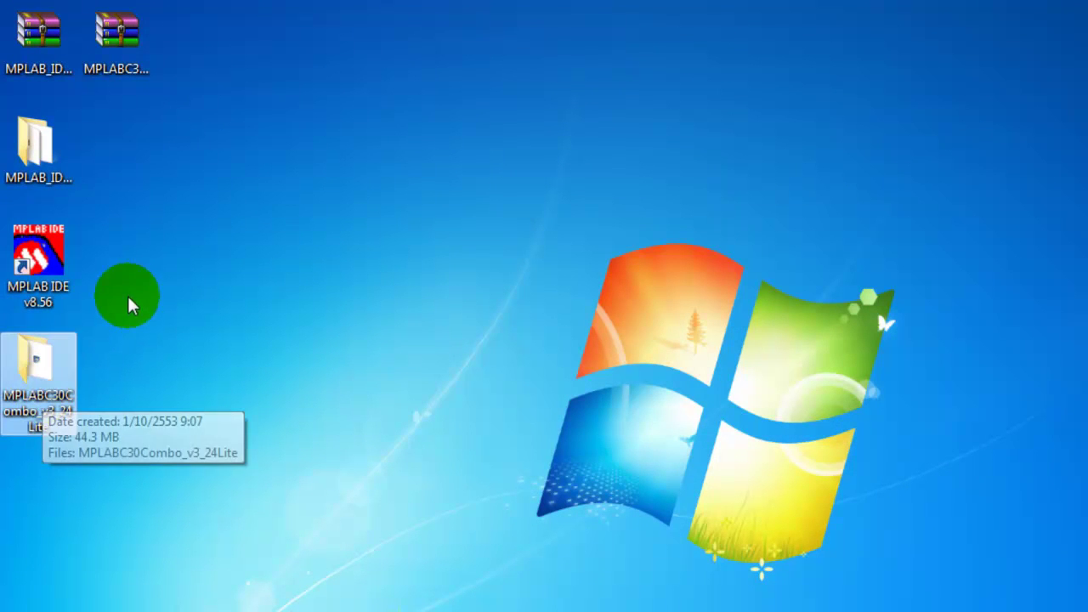
left_click_drag(39, 388, 141, 180)
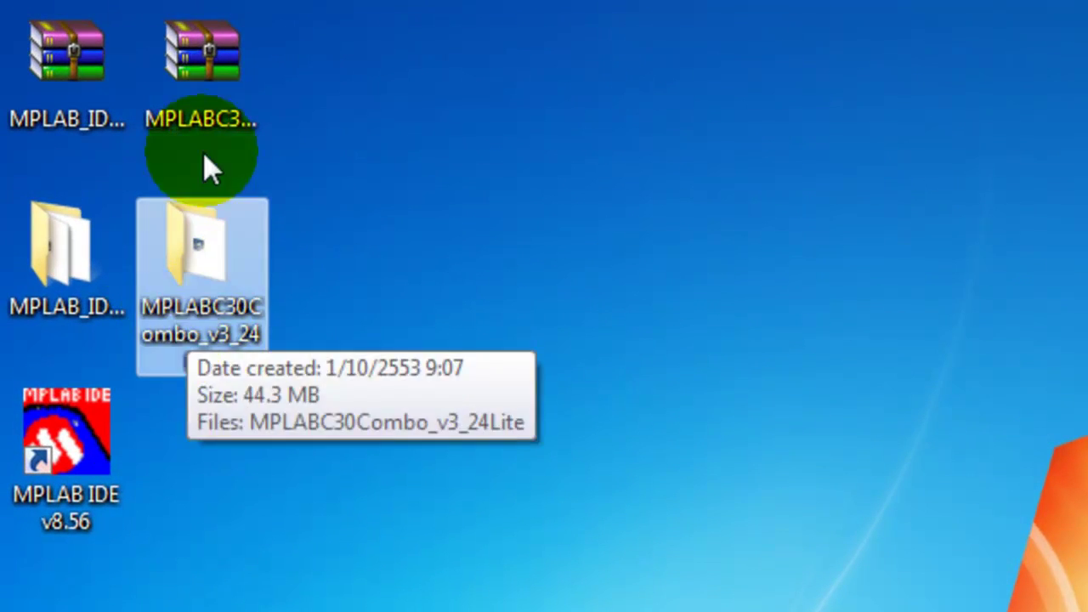
left_click(204, 160)
left_click(219, 338)
left_click(195, 344)
double_click(204, 252)
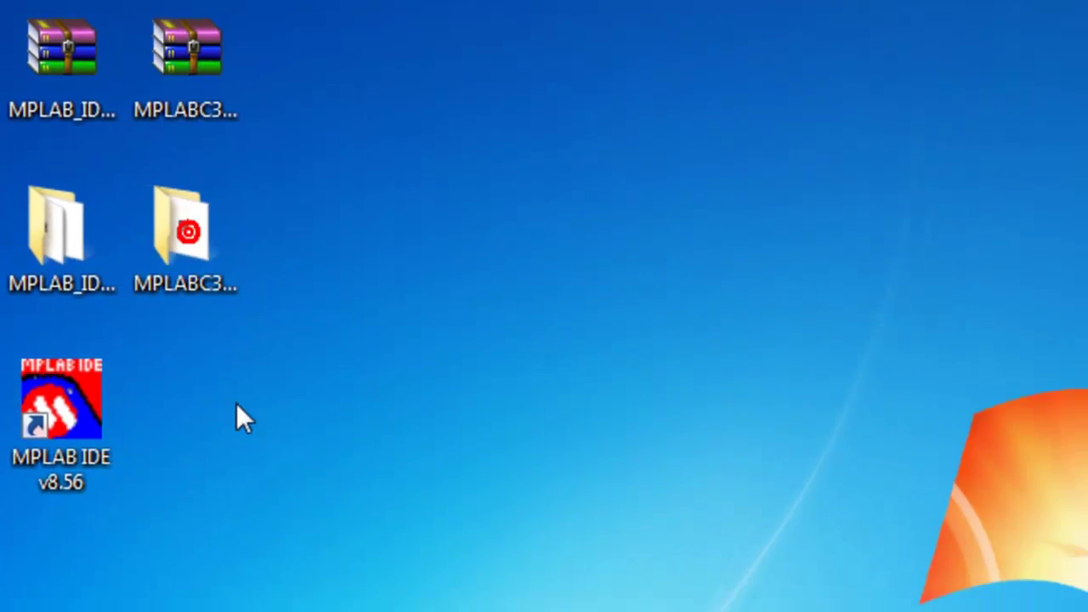
left_click_drag(395, 20, 359, 22)
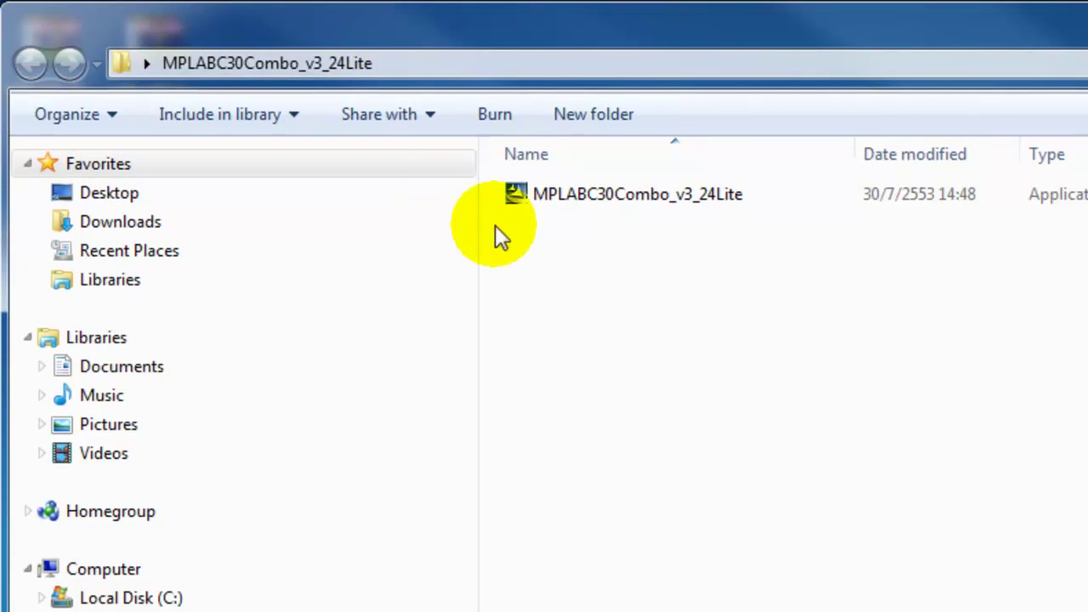
Step: Run the MPLABC30Combo_v3_24Lite installer as administrator and proceed with a new instance of the application to the license agreement
left_click(539, 200)
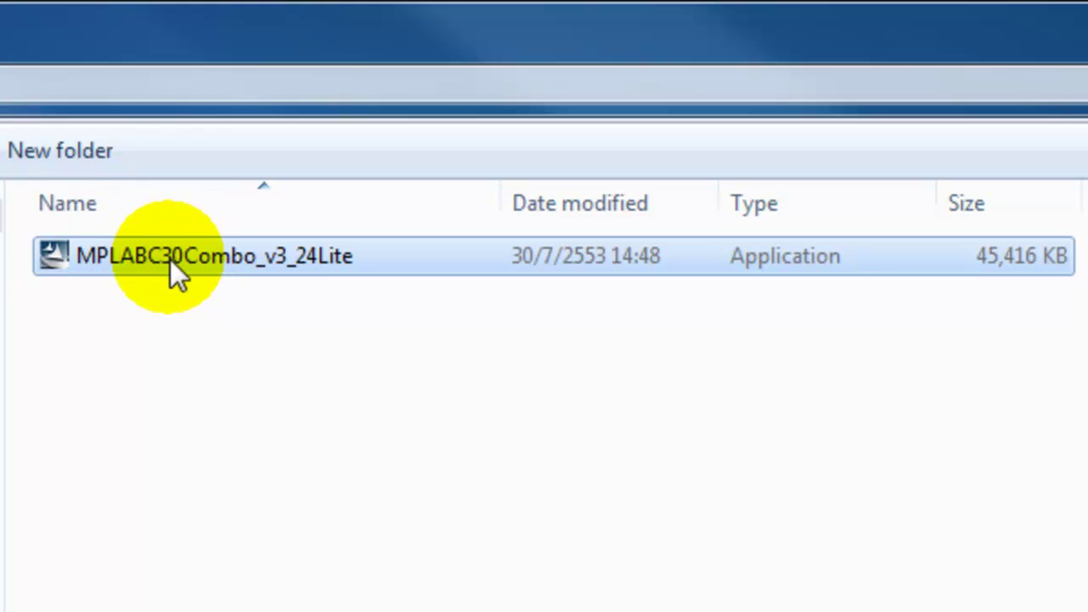
double_click(140, 259)
right_click(139, 259)
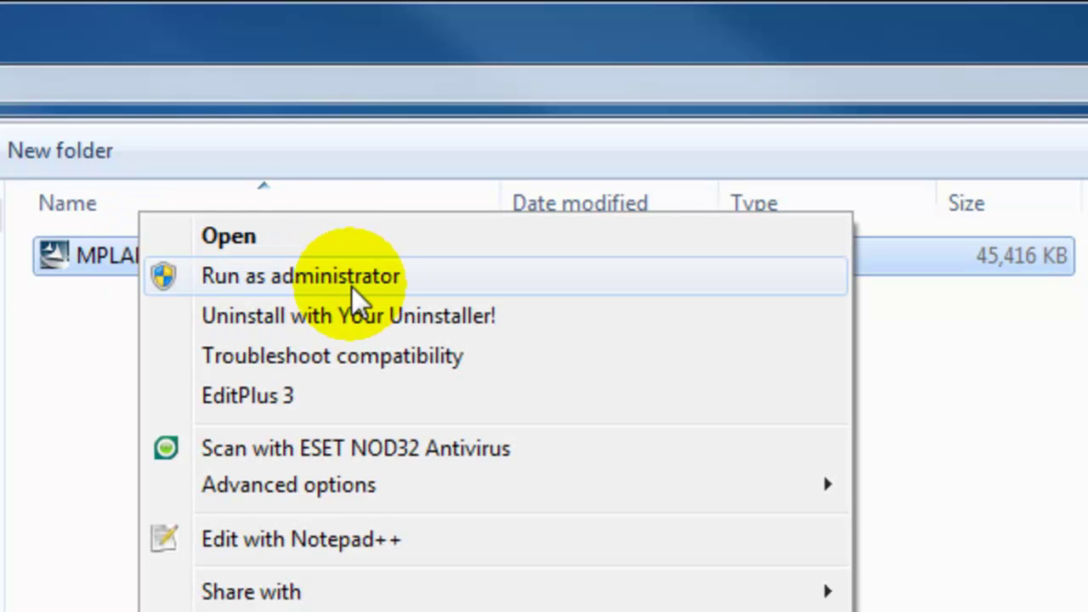
left_click(349, 278)
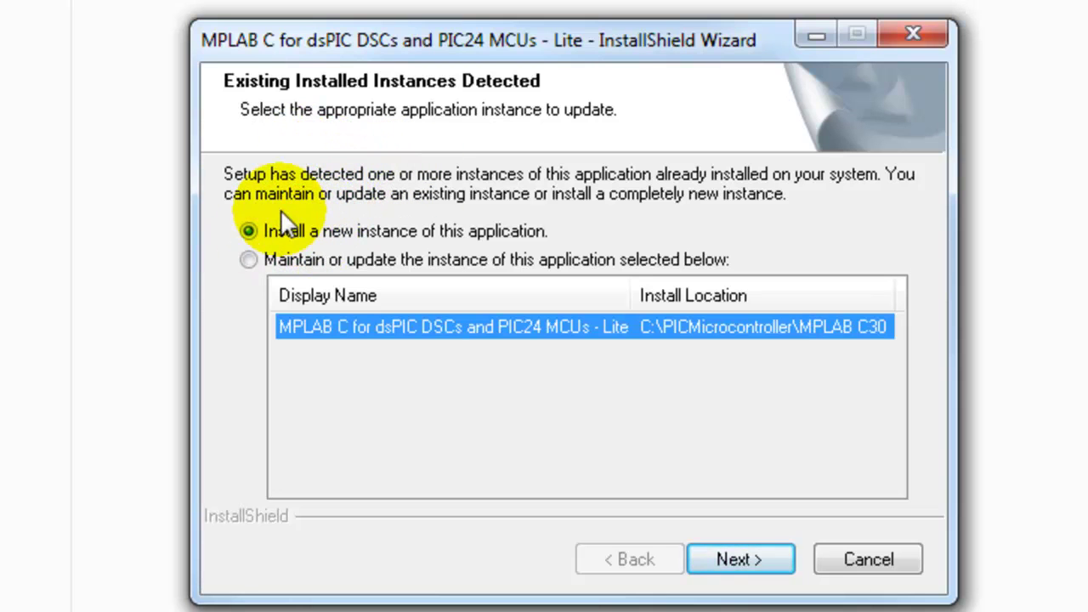
left_click(749, 553)
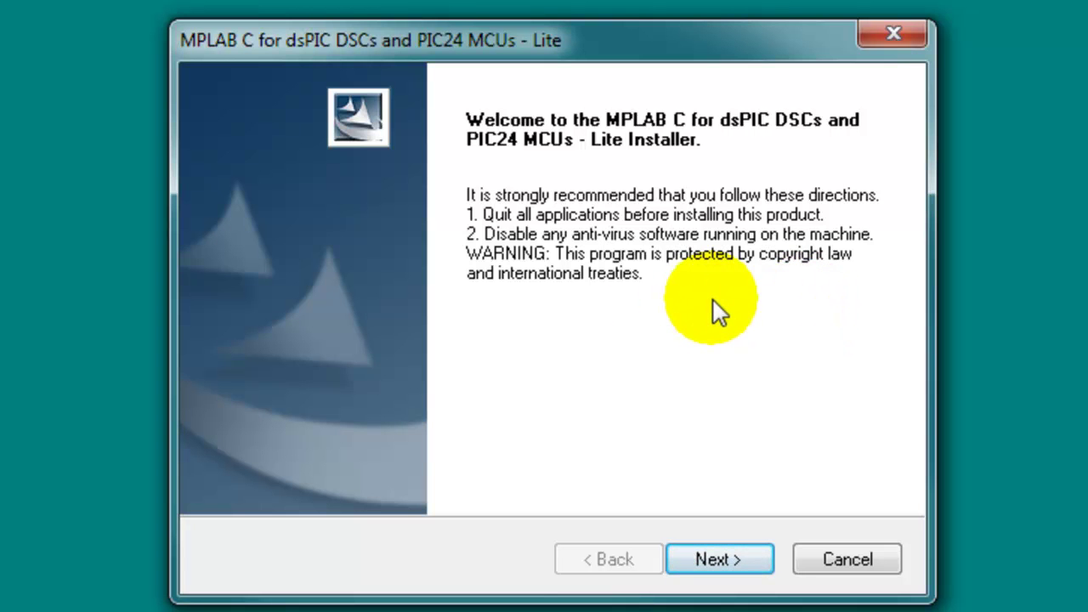
left_click(723, 560)
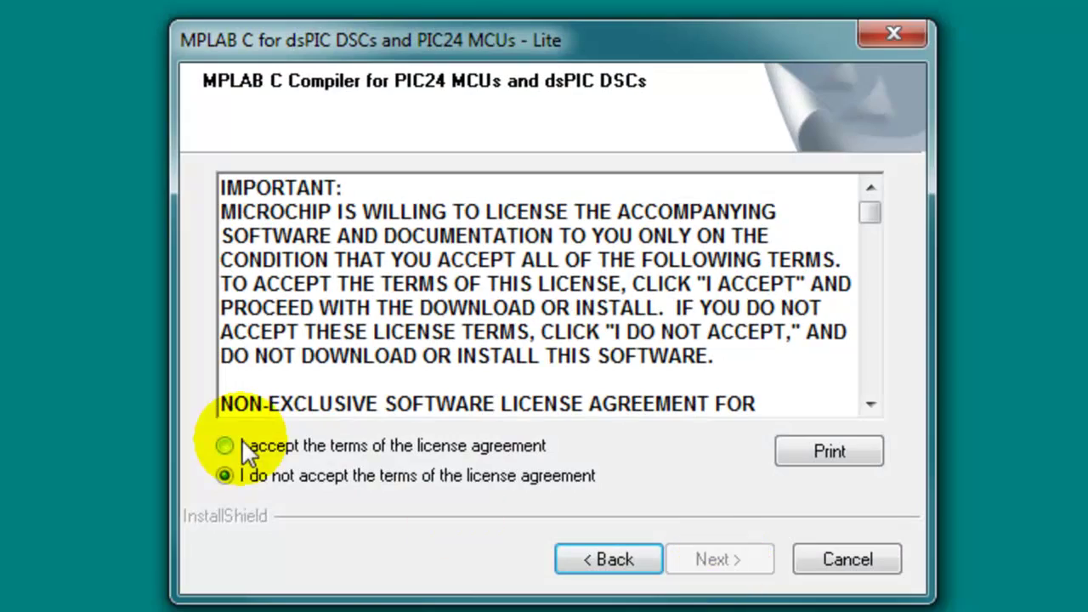
Step: Read through the MPLAB C compiler license agreement to its end, accept its terms and continue
left_click_drag(868, 215, 857, 388)
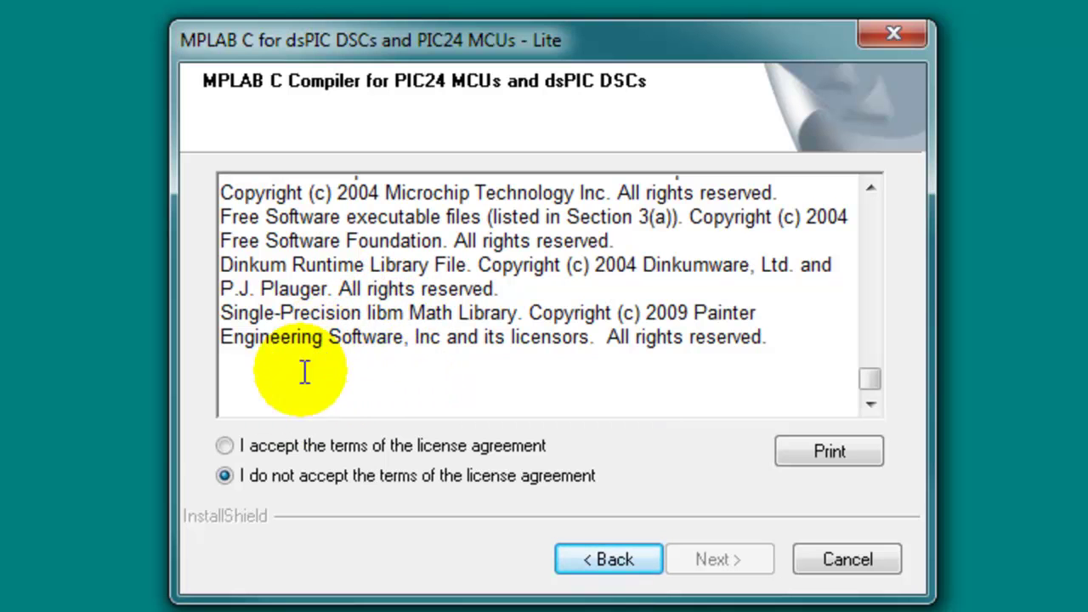
left_click(228, 447)
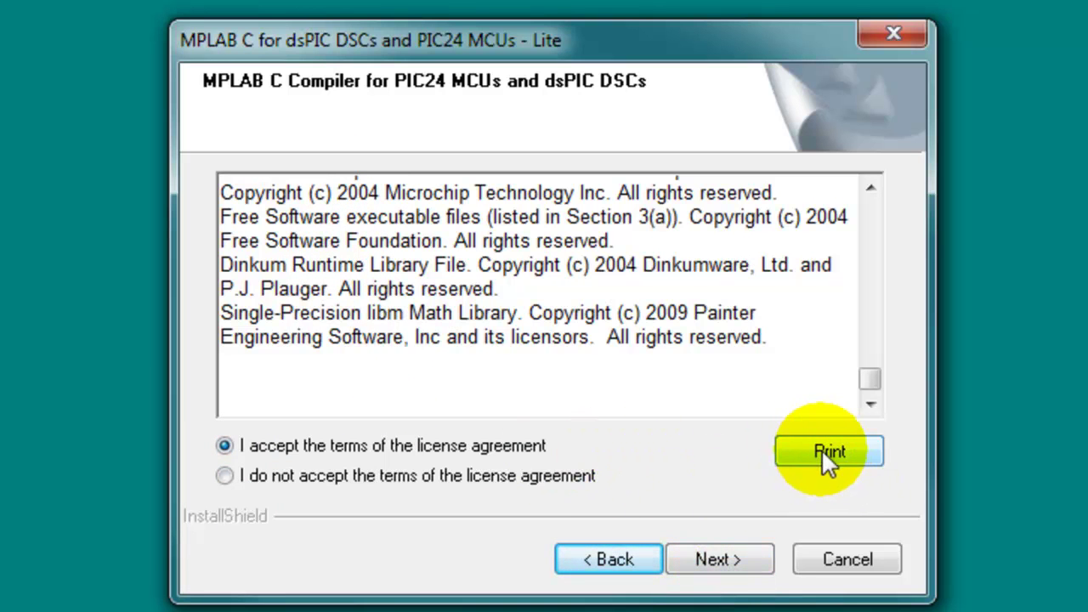
left_click(239, 444)
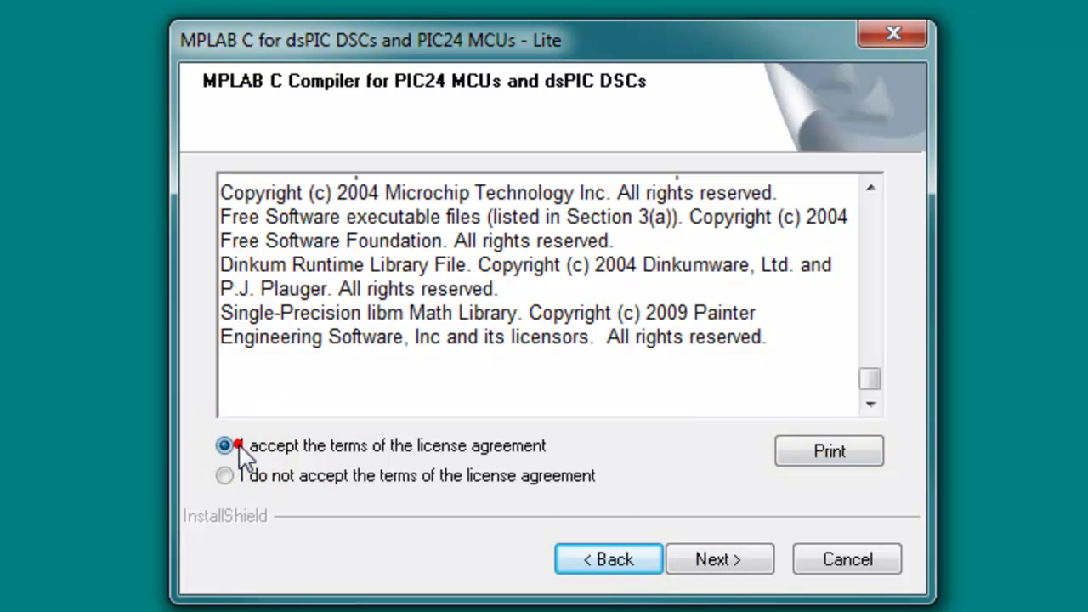
left_click(729, 556)
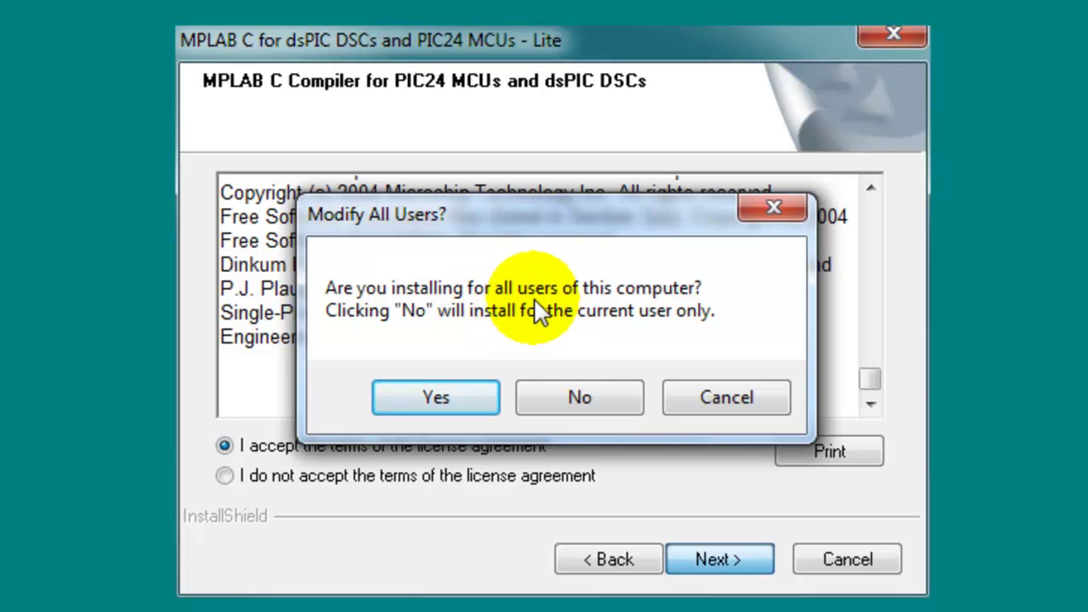
Step: Install for the current user only and choose the Complete setup type
left_click(583, 396)
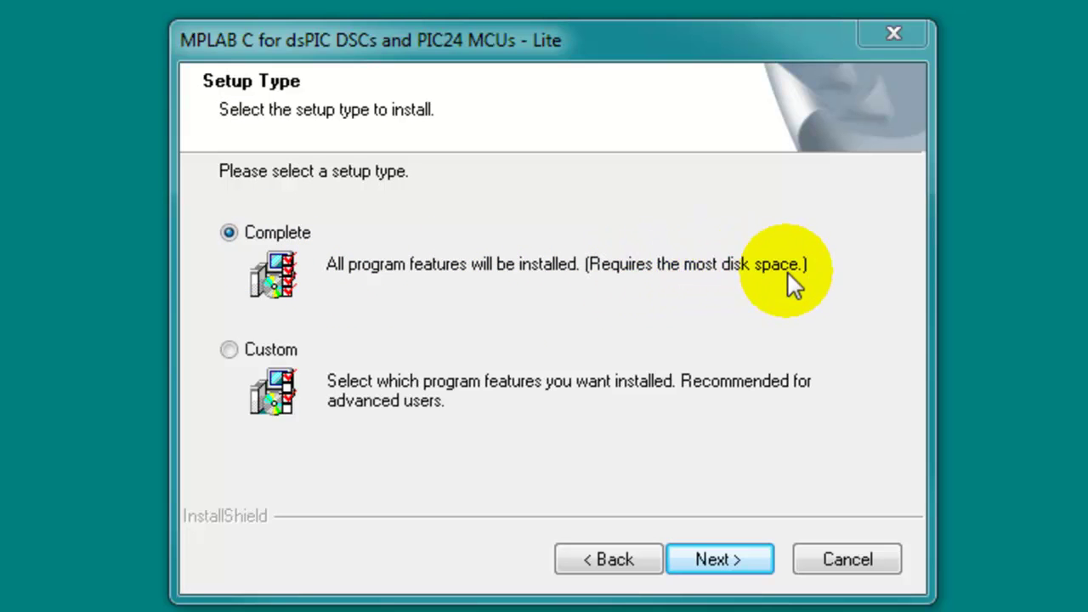
left_click(229, 229)
left_click(725, 560)
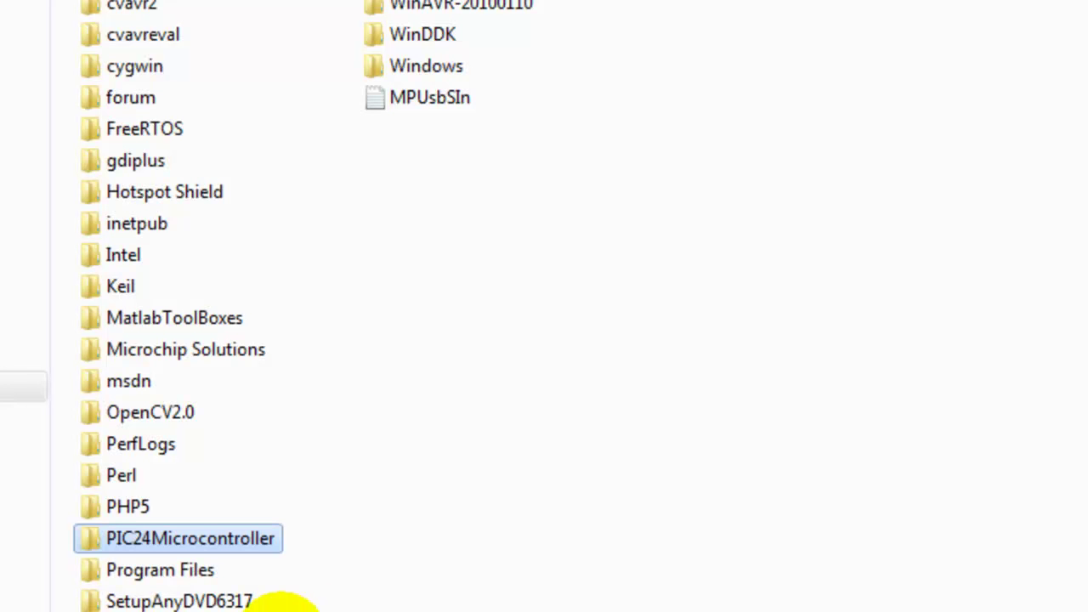
Step: Check the PIC24Microcontroller folder on Local Disk (C:) in Windows Explorer, then minimise the Explorer window
left_click(24, 387)
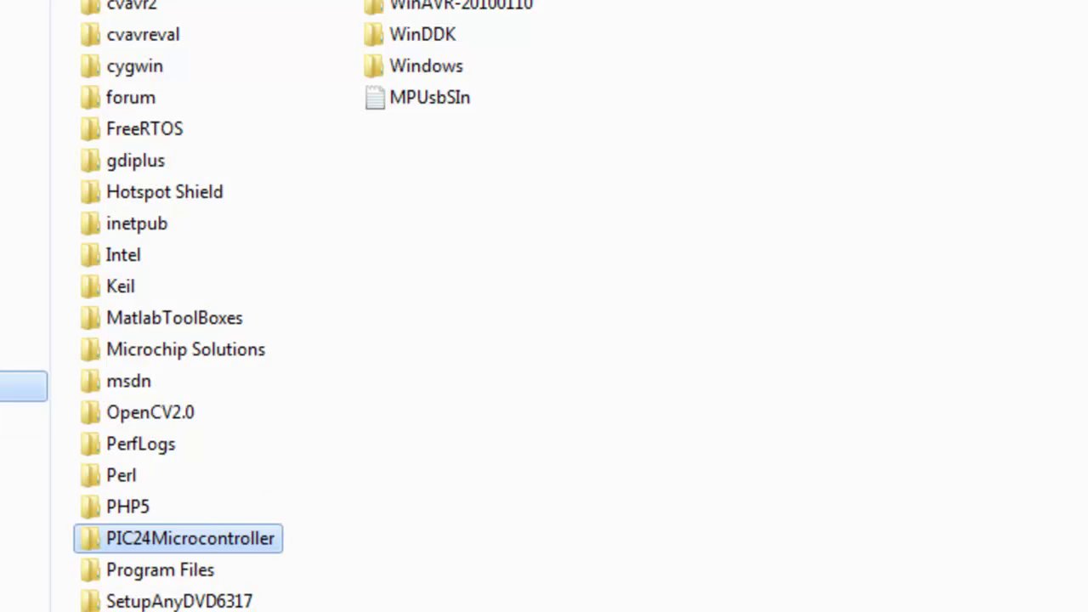
left_click(162, 544)
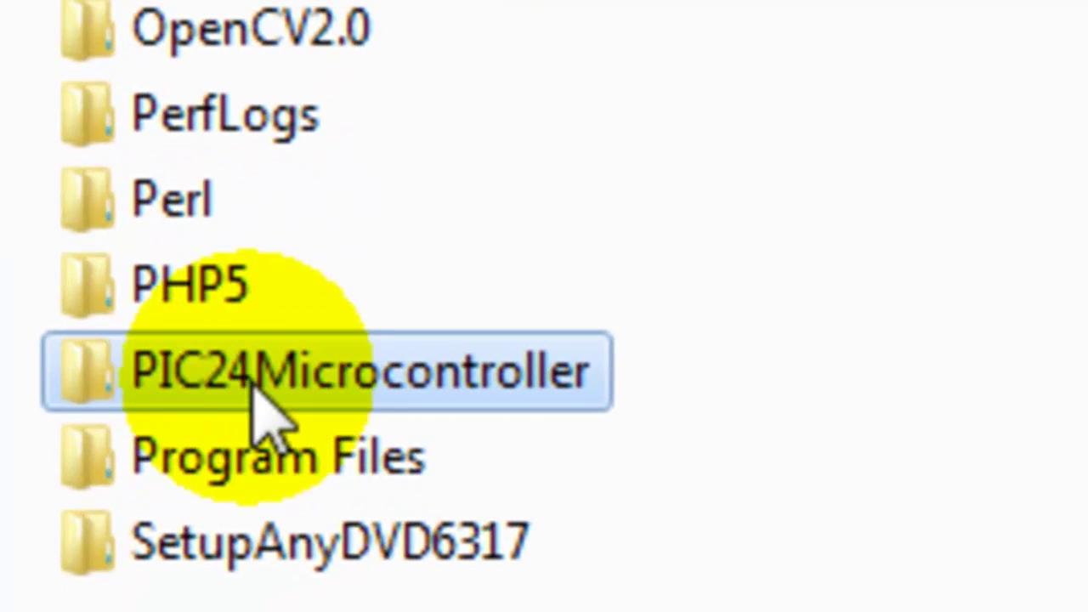
mouse_move(254, 389)
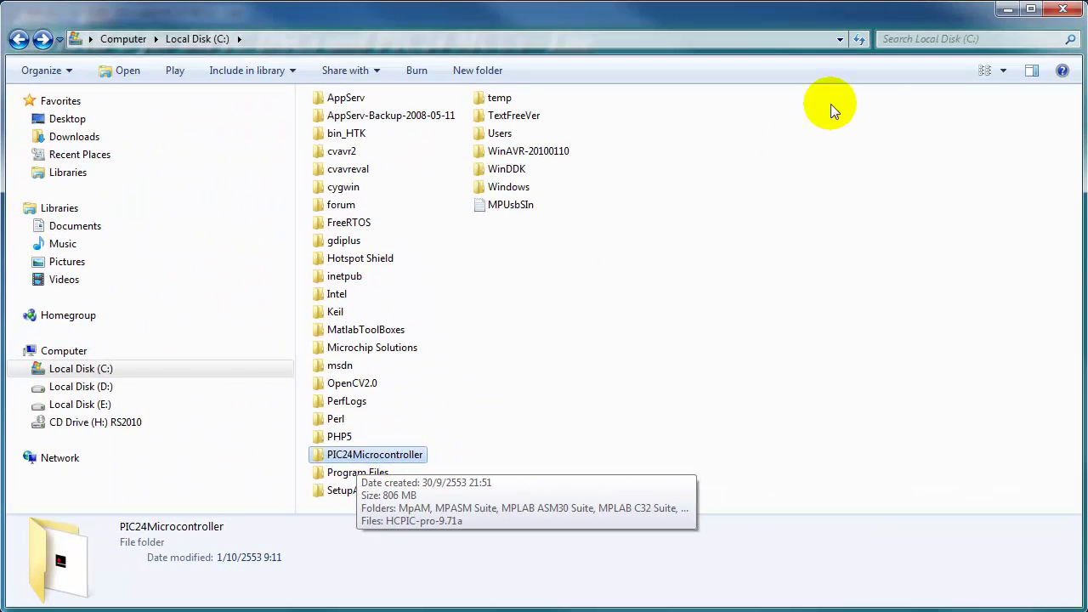
left_click(1004, 10)
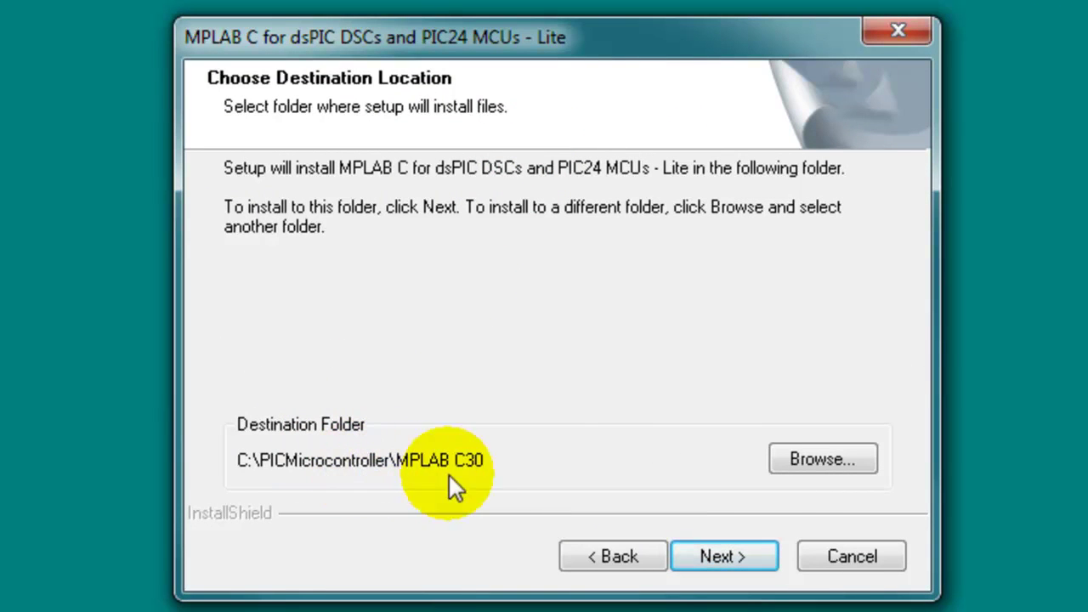
Step: Choose the existing C:\PIC24Microcontroller folder as the installation destination
left_click(819, 472)
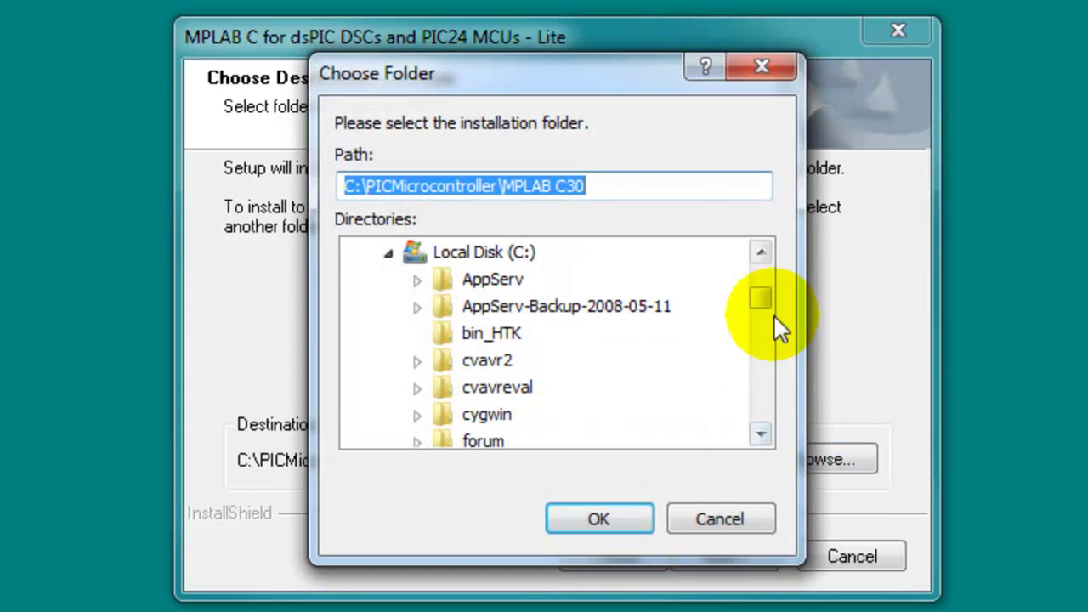
left_click_drag(761, 298, 759, 355)
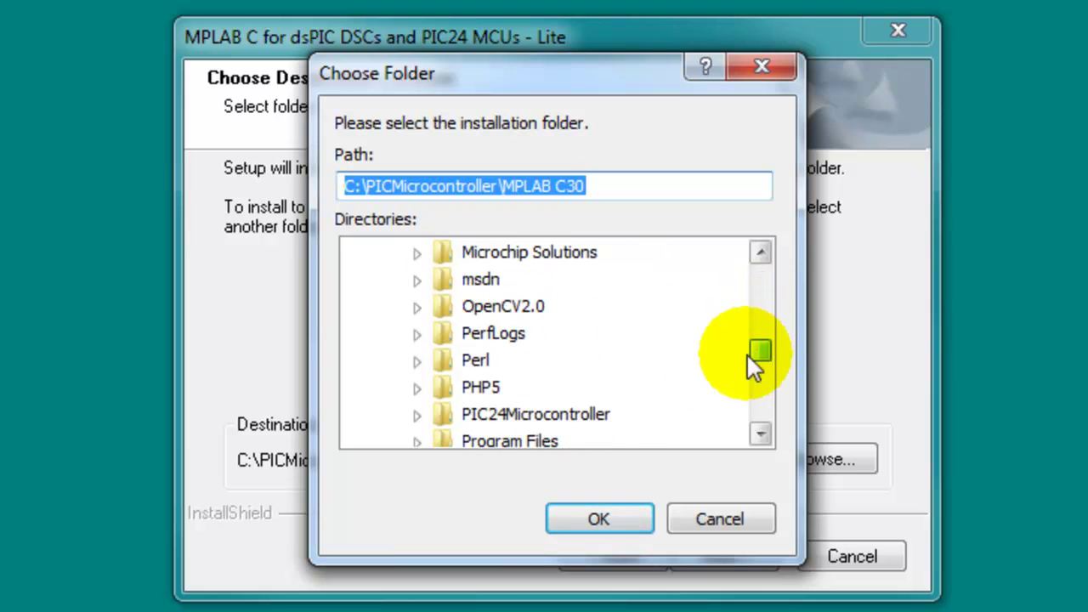
left_click(506, 415)
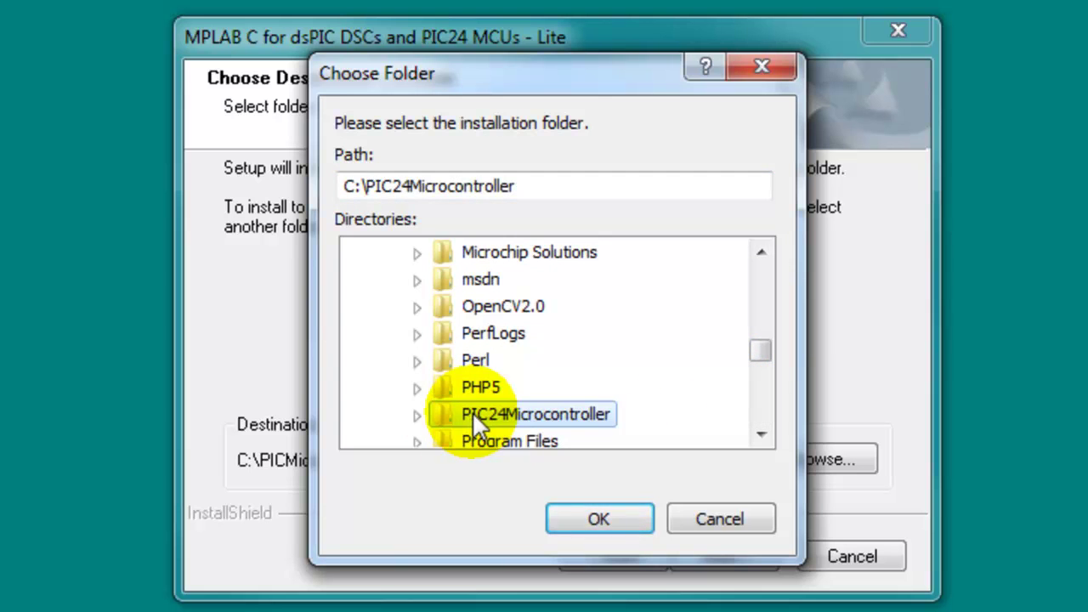
left_click(591, 520)
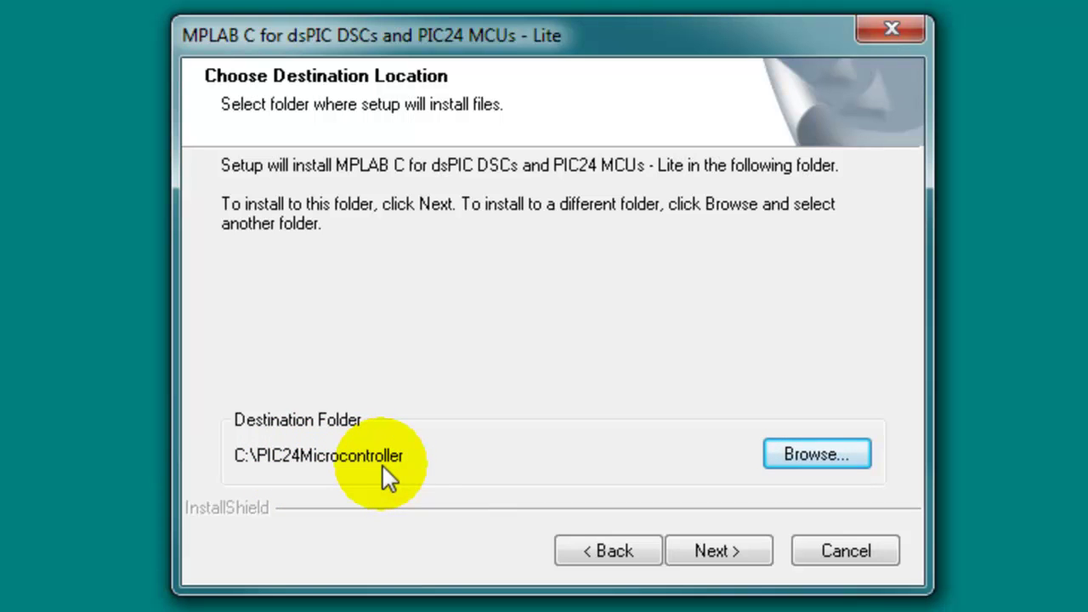
Step: Change the installation destination folder to C:\PIC24Microcontroller\MPLAB C30
left_click(801, 458)
left_click(553, 182)
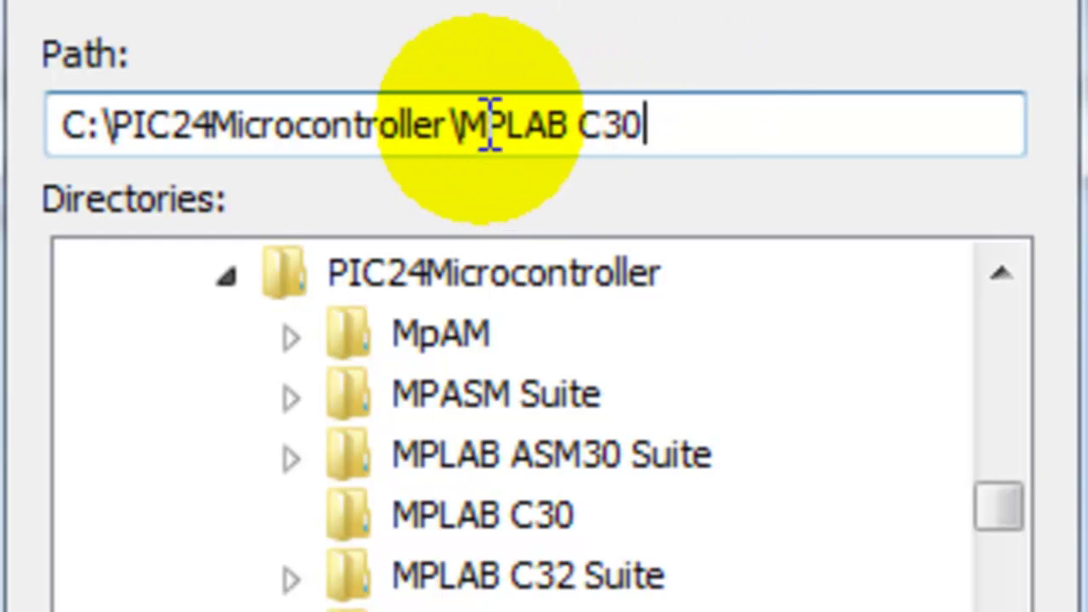
mouse_move(466, 126)
left_mouse_down()
mouse_move(658, 116)
mouse_move(468, 109)
left_mouse_up()
left_click(685, 123)
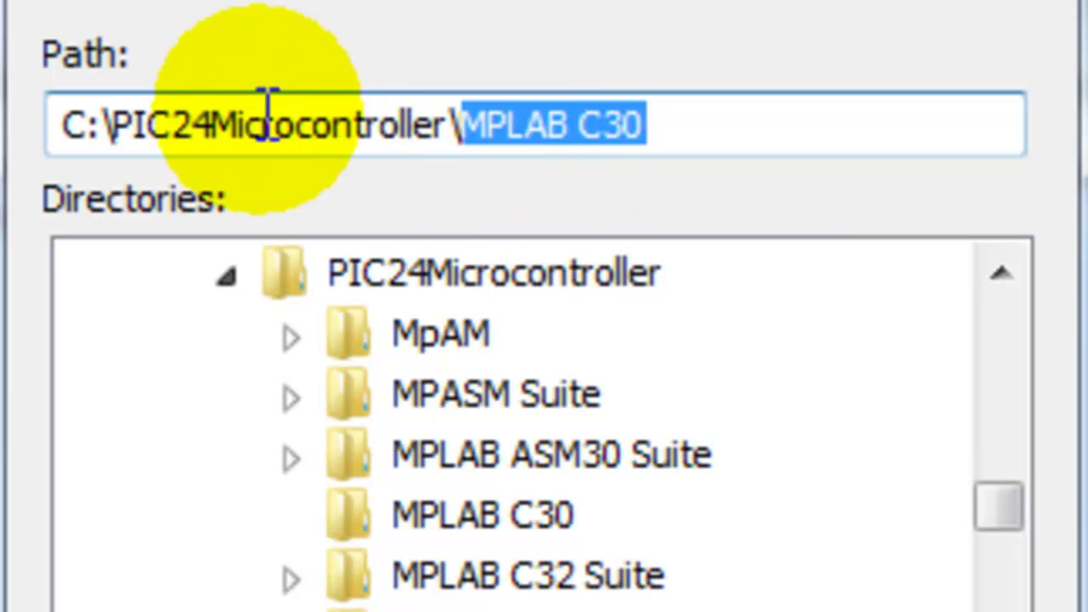
left_click_drag(68, 127, 461, 143)
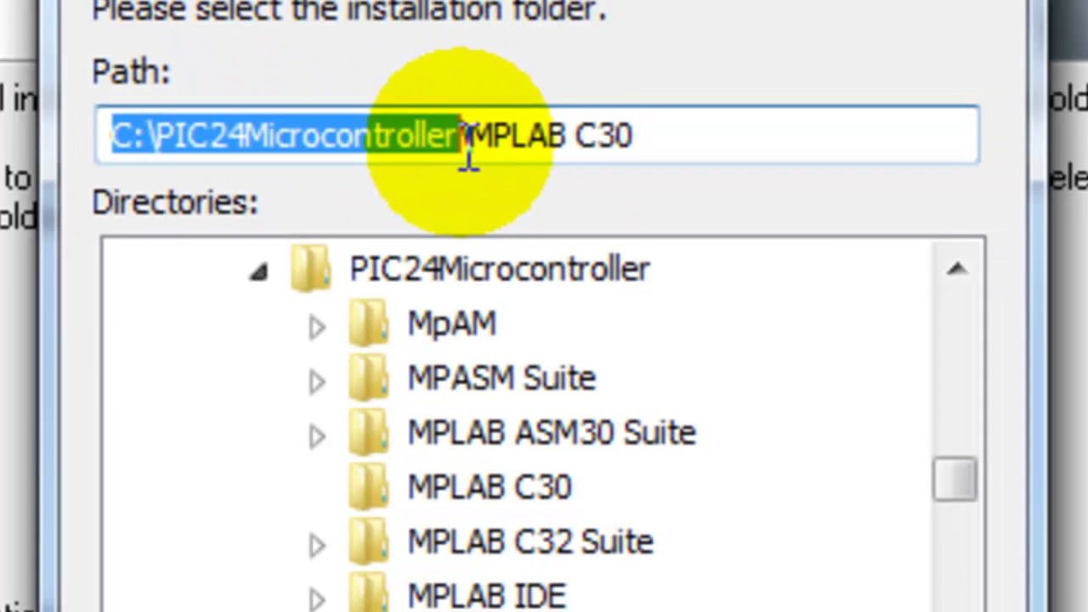
left_click(586, 518)
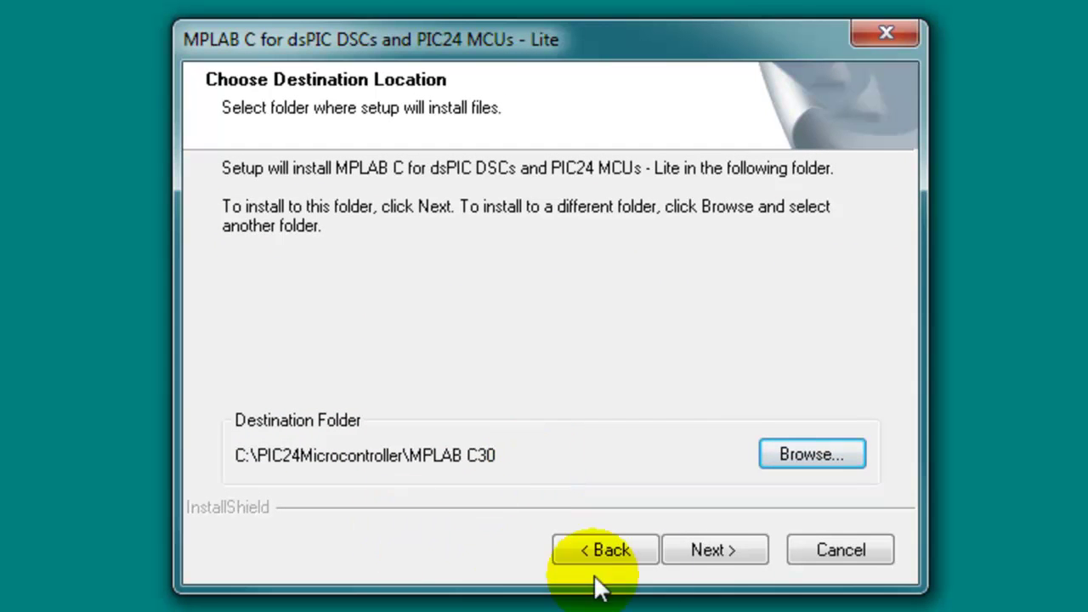
Step: Continue the setup, letting the installer add the compiler's bin folder to PATH and edit the registry for MPLAB IDE
left_click(734, 552)
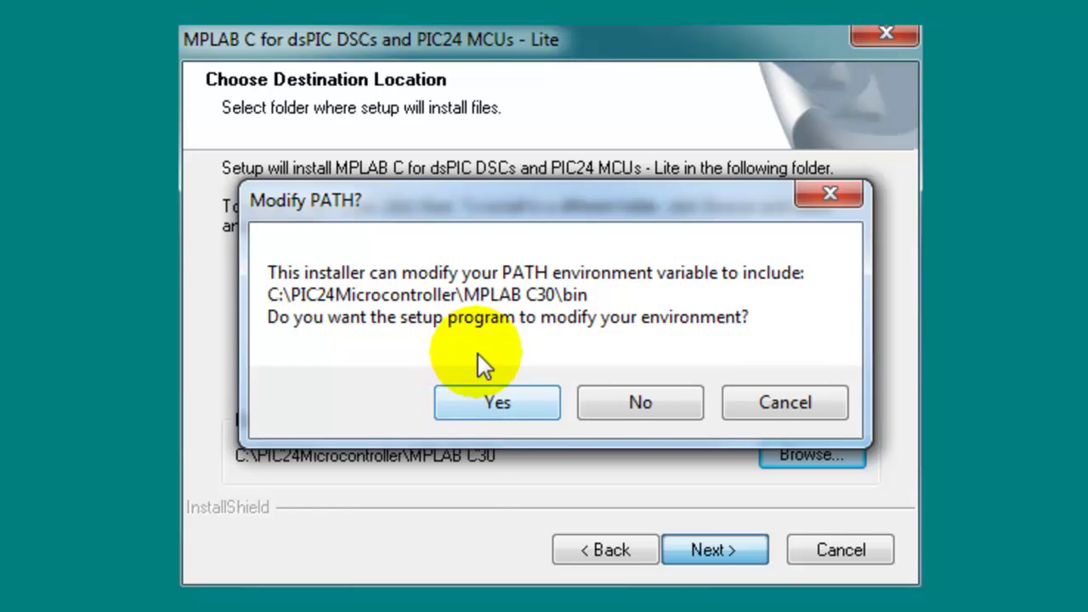
left_click(509, 403)
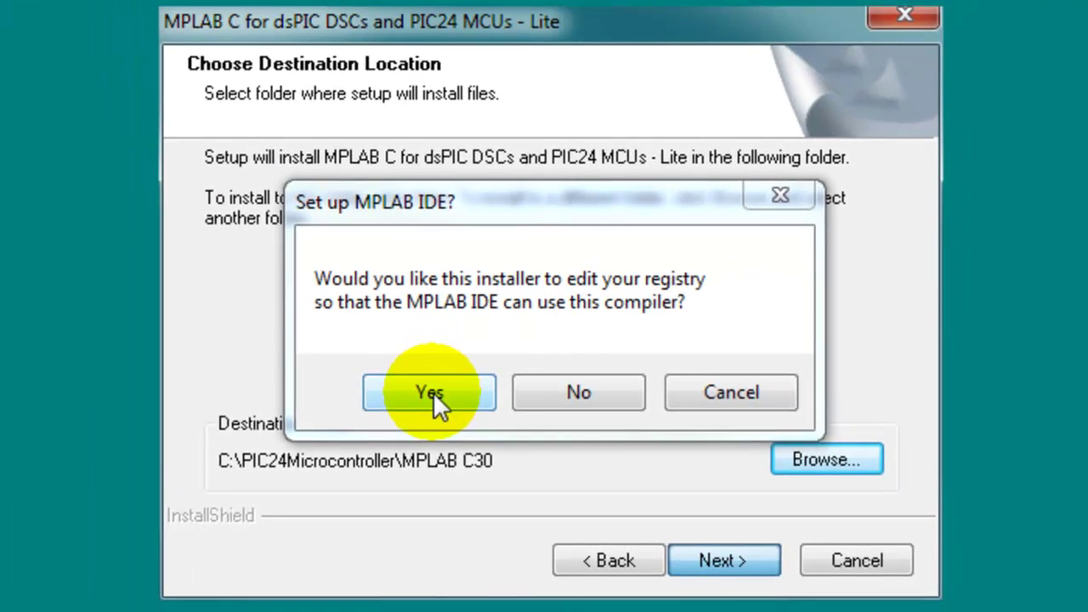
left_click(297, 436)
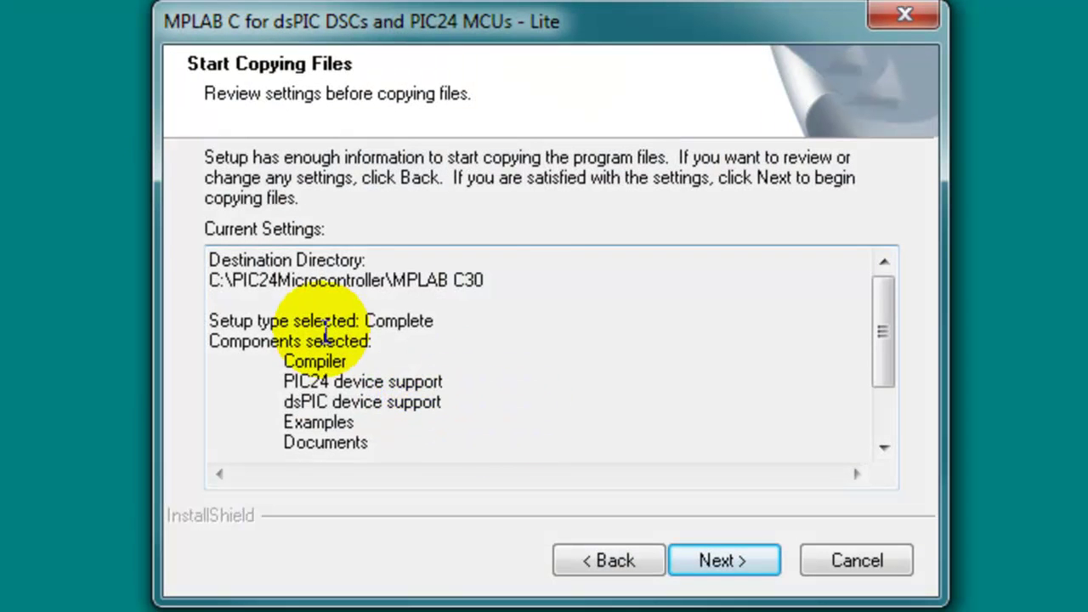
Step: Review the destination directory and the full list of selected components in the setup summary, and start copying the files
left_click_drag(500, 281, 195, 247)
left_click(270, 279)
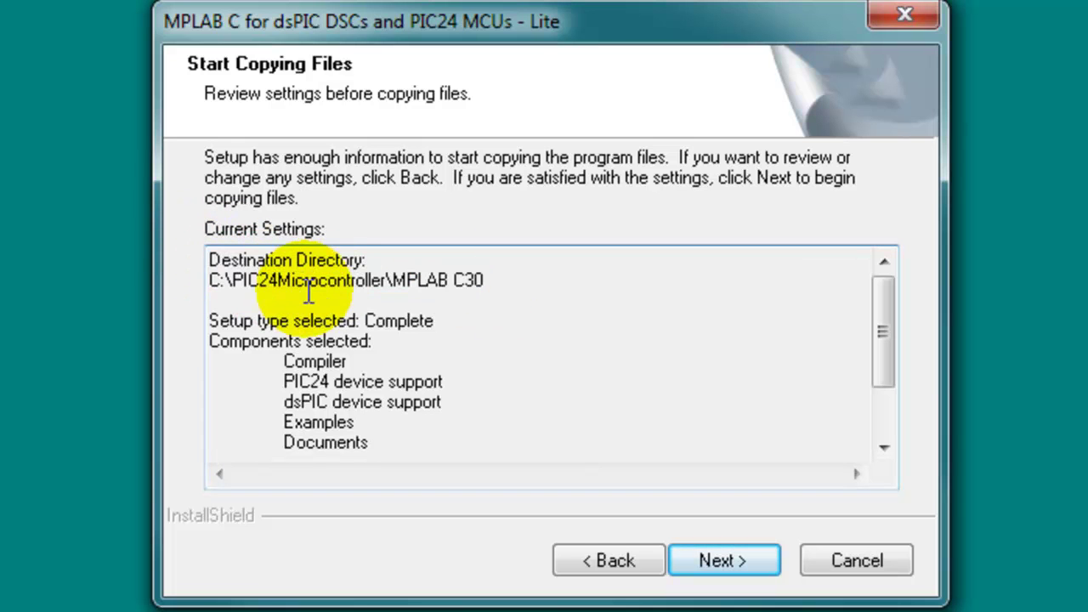
left_click_drag(213, 283, 490, 283)
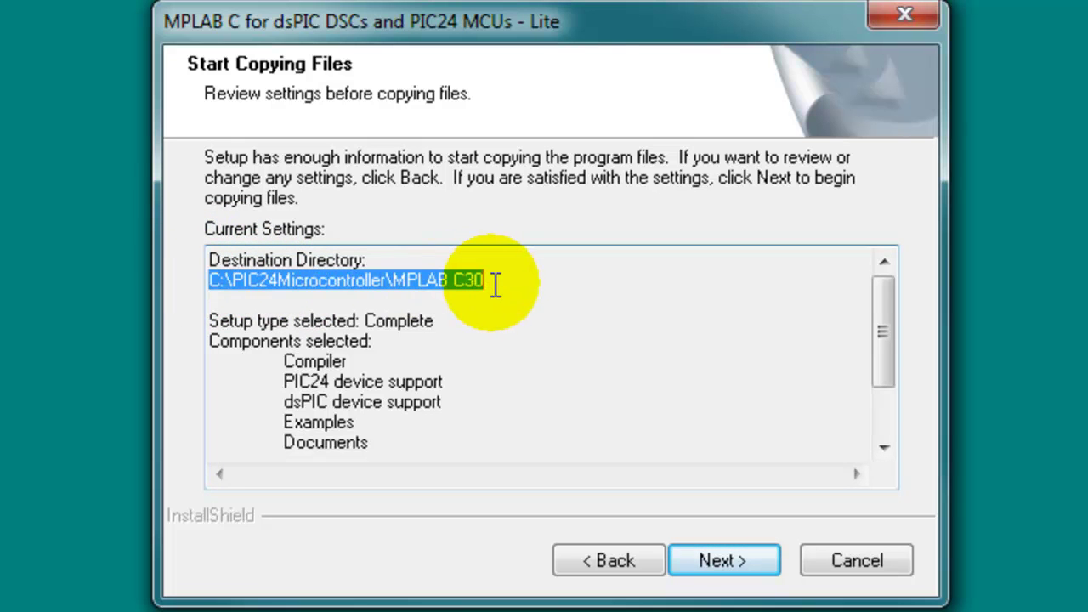
left_click(445, 321)
left_click_drag(886, 330, 884, 383)
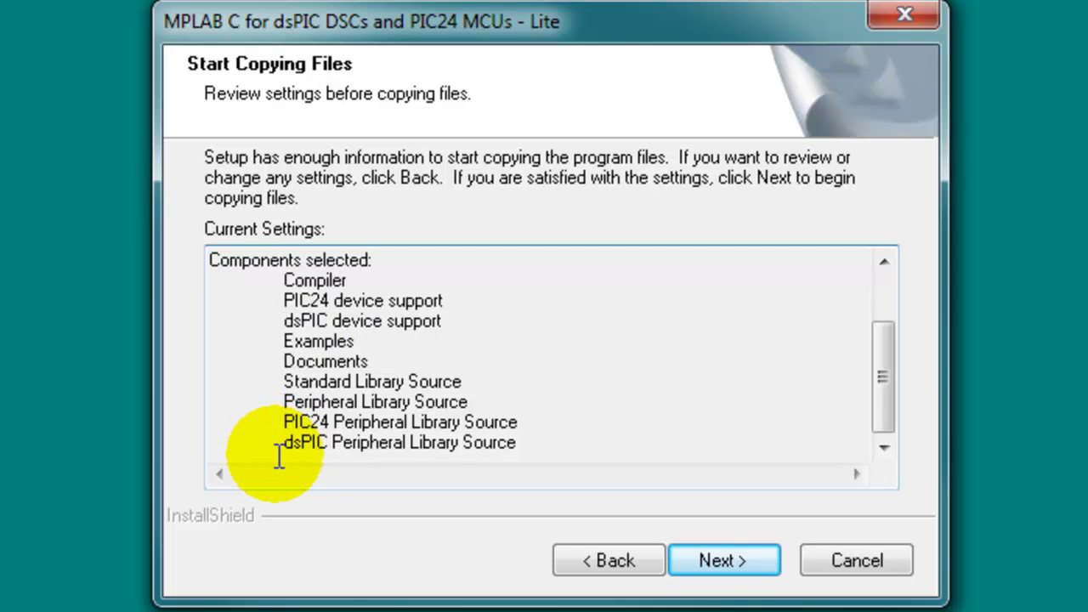
left_click(736, 565)
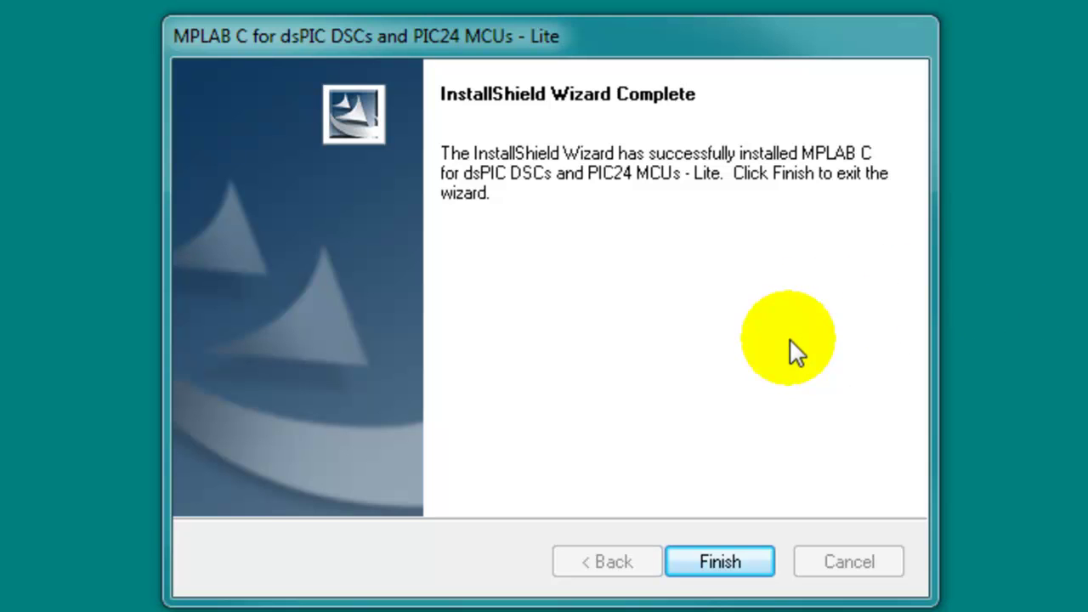
Step: Finish the installation wizard and close the MPLABC30Combo_v3_24Lite folder window
left_click(722, 561)
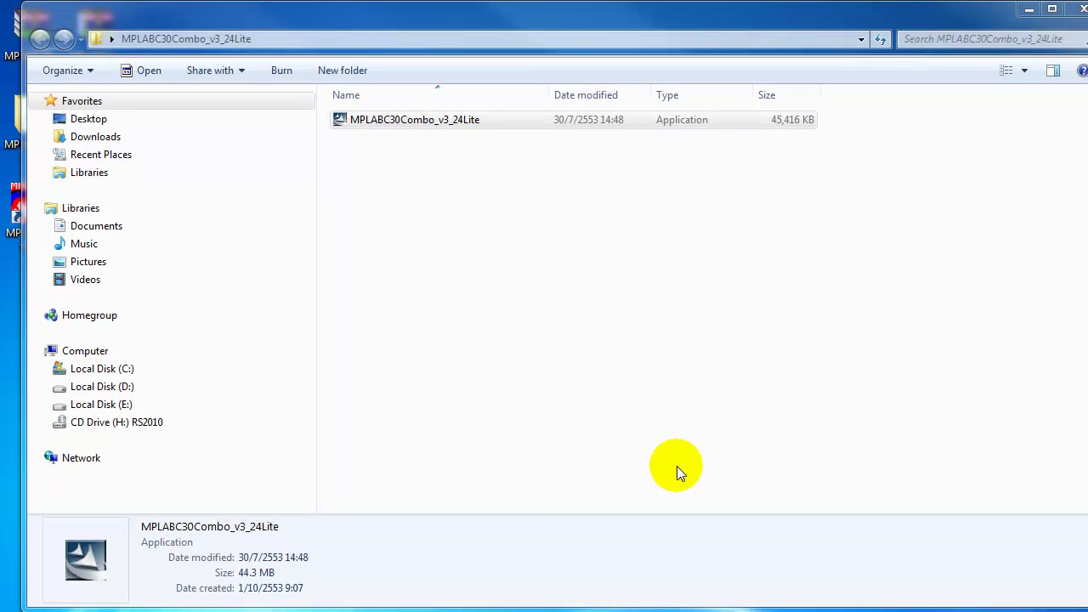
left_click(535, 28)
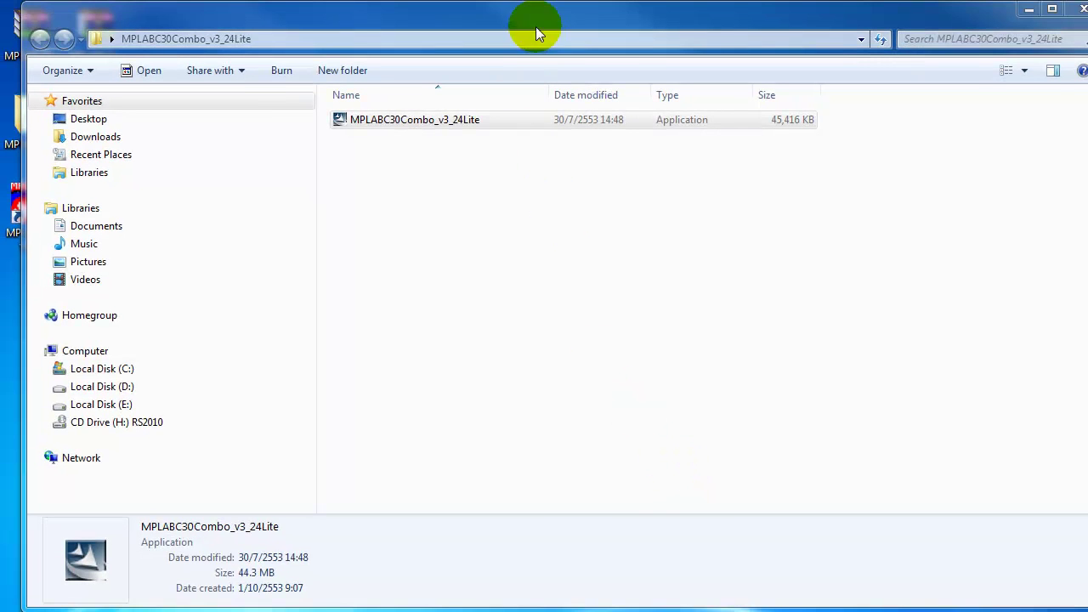
left_click(1075, 17)
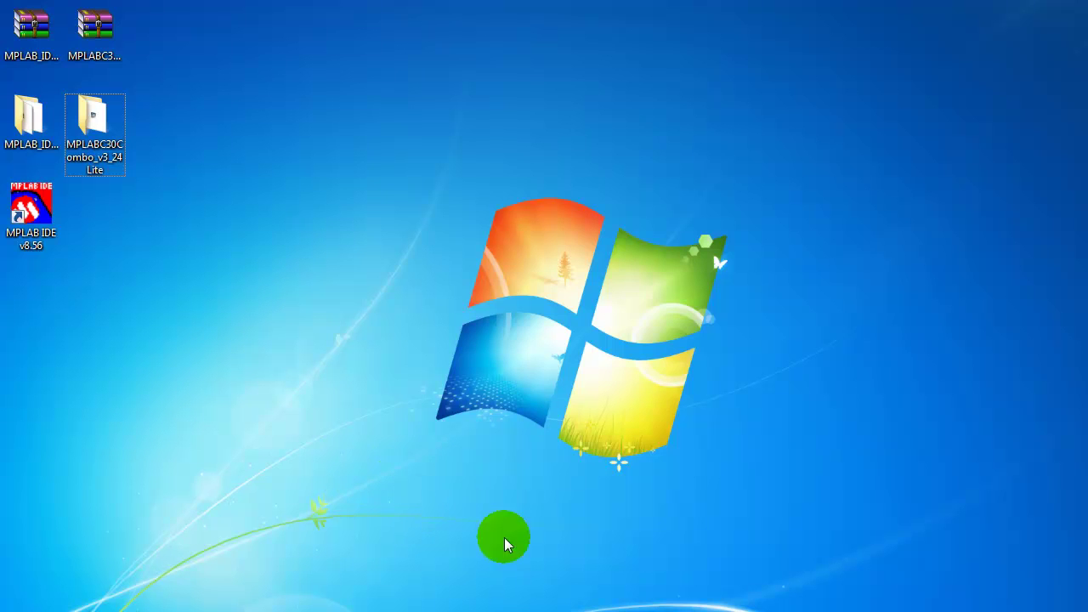
Step: Bring back the Windows Explorer window showing Local Disk (C:) and open the MPLAB C30 folder inside PIC24Microcontroller
left_click(377, 545)
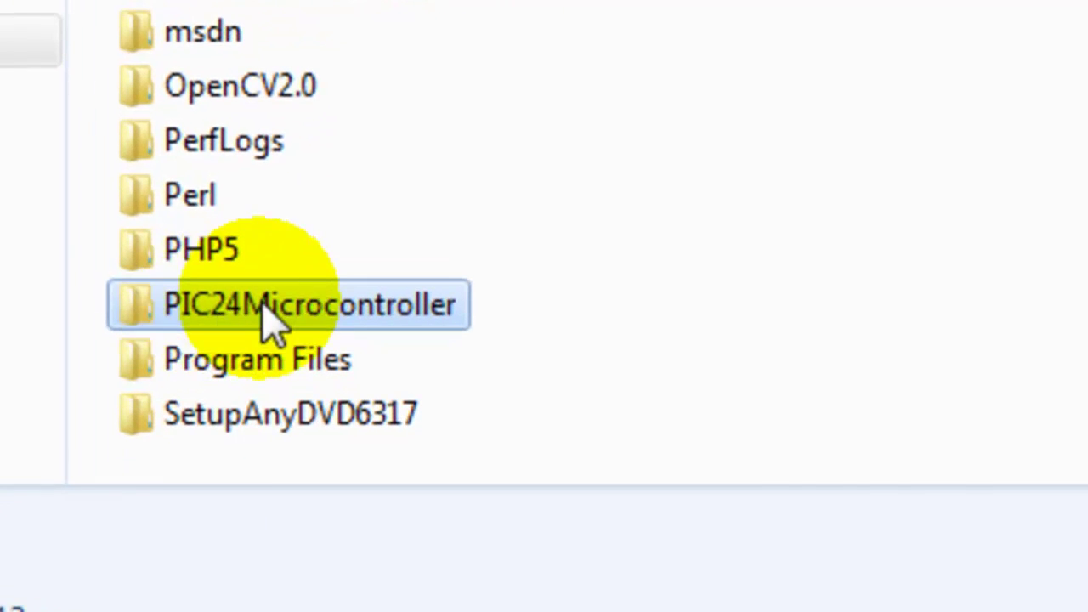
mouse_move(223, 306)
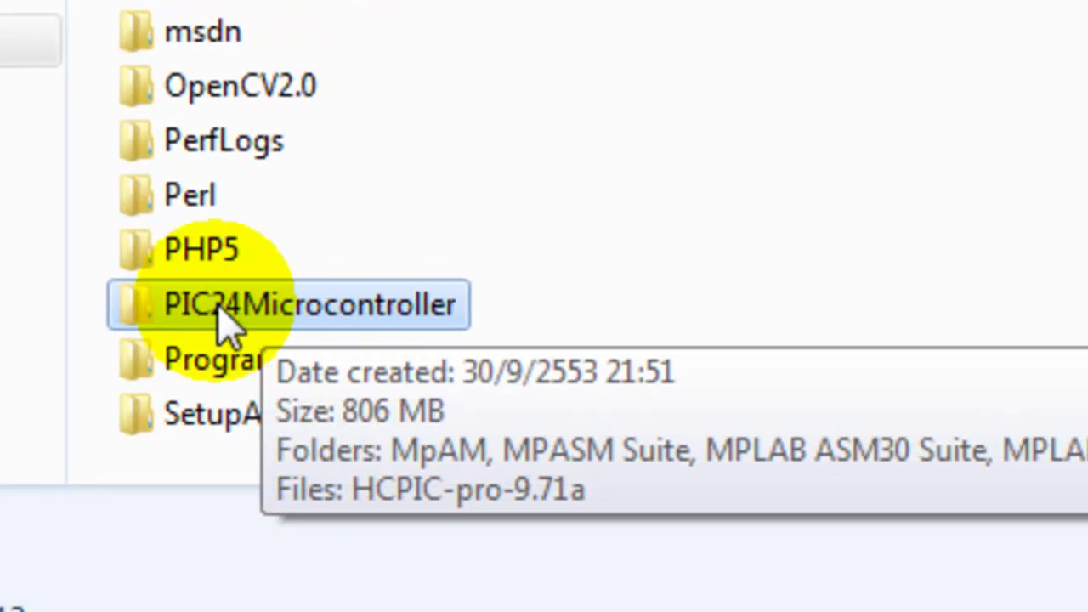
double_click(174, 327)
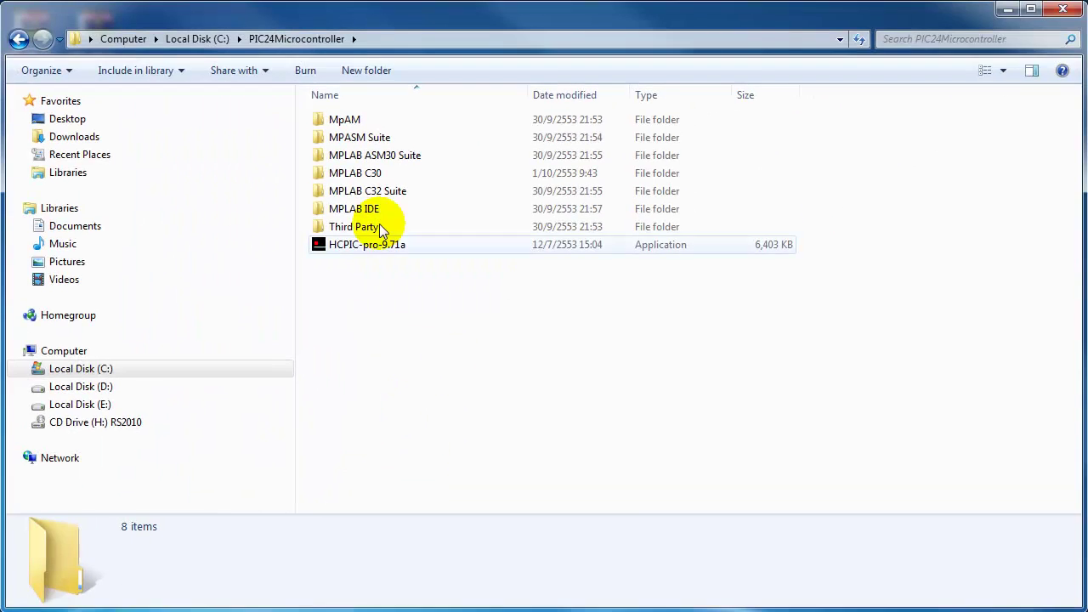
left_click(361, 182)
mouse_move(369, 176)
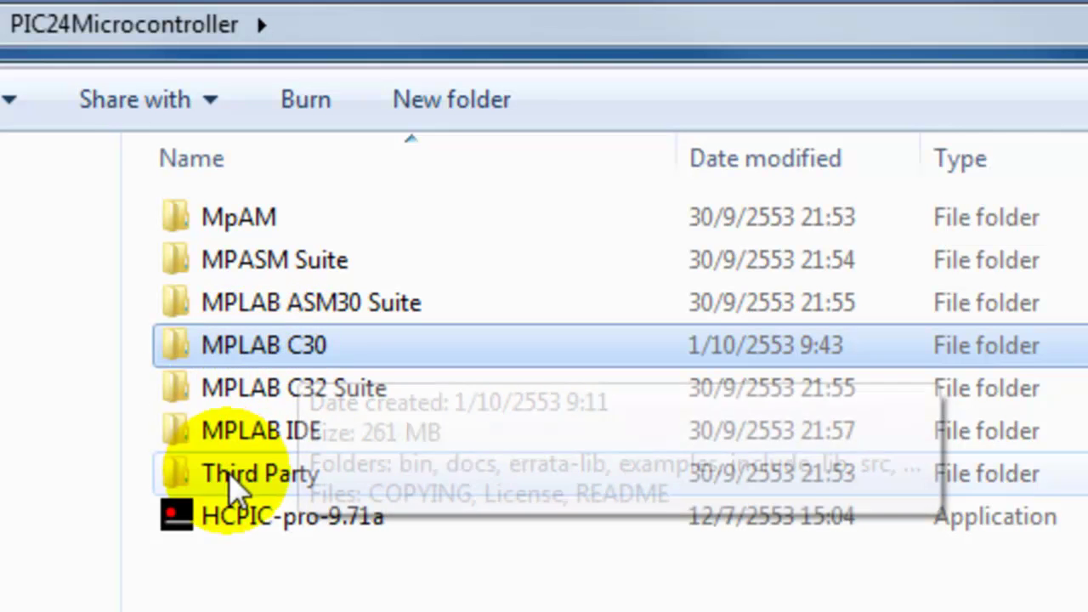
double_click(213, 345)
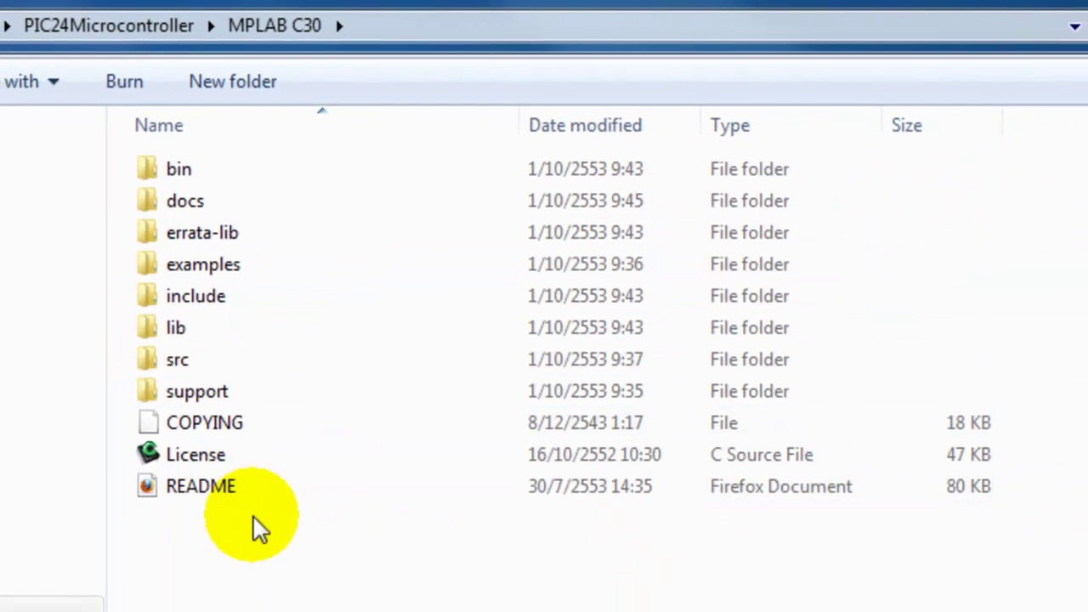
Step: Highlight all installed folders and files in the MPLAB C30 folder to check them, and clear the selection
left_click_drag(296, 578, 144, 175)
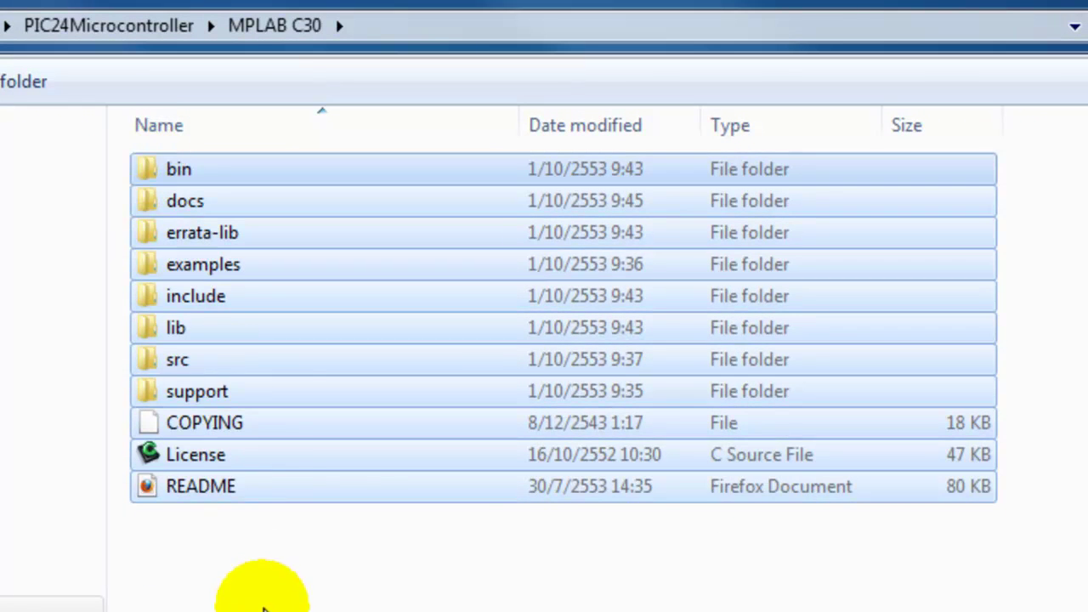
left_click(263, 595)
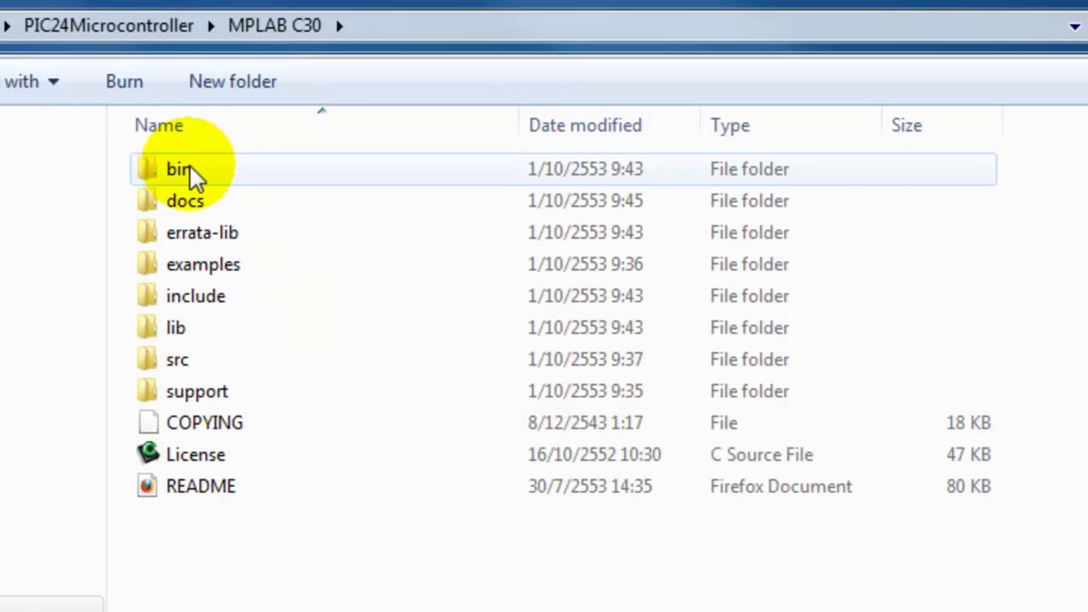
left_click_drag(311, 592, 145, 170)
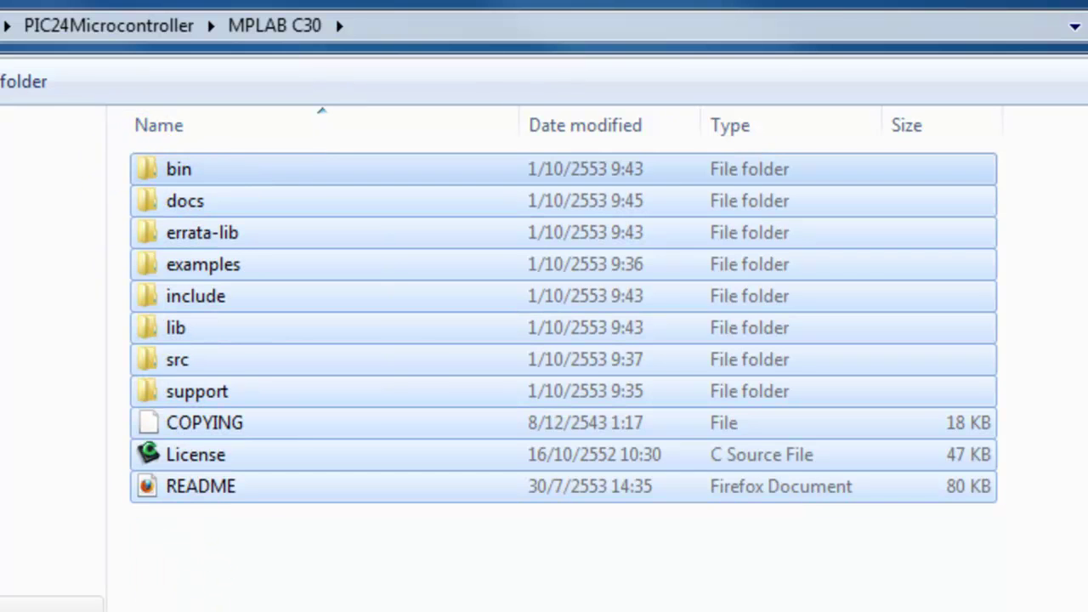
left_click(267, 540)
Step: Open the bin folder, check its full path and the pic30 and sim30 applications, and close the Explorer window
double_click(202, 182)
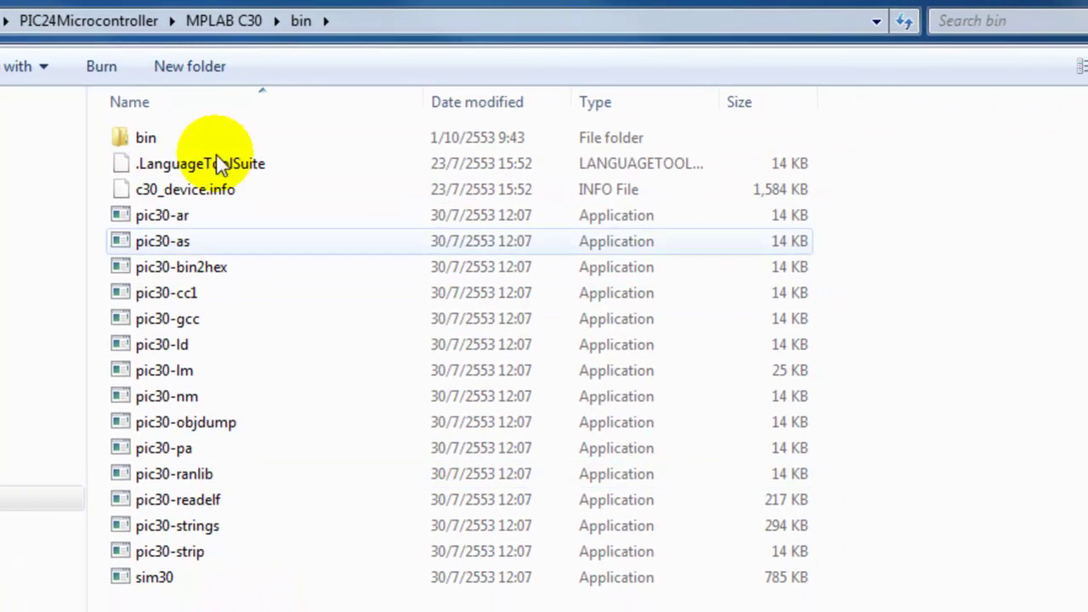
left_click(374, 20)
left_click(91, 20)
double_click(91, 20)
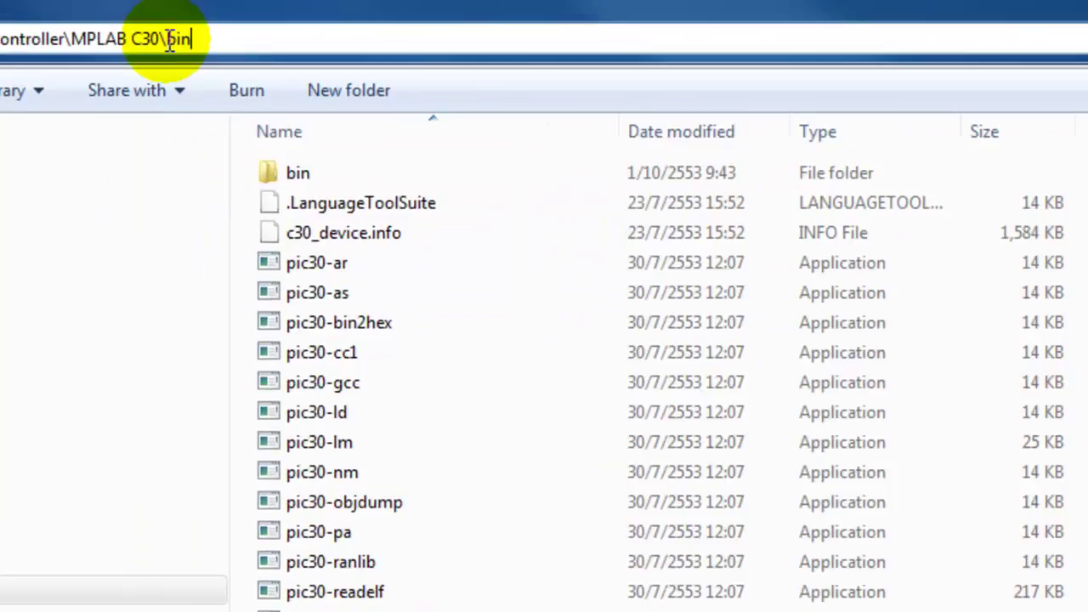
left_click(91, 20)
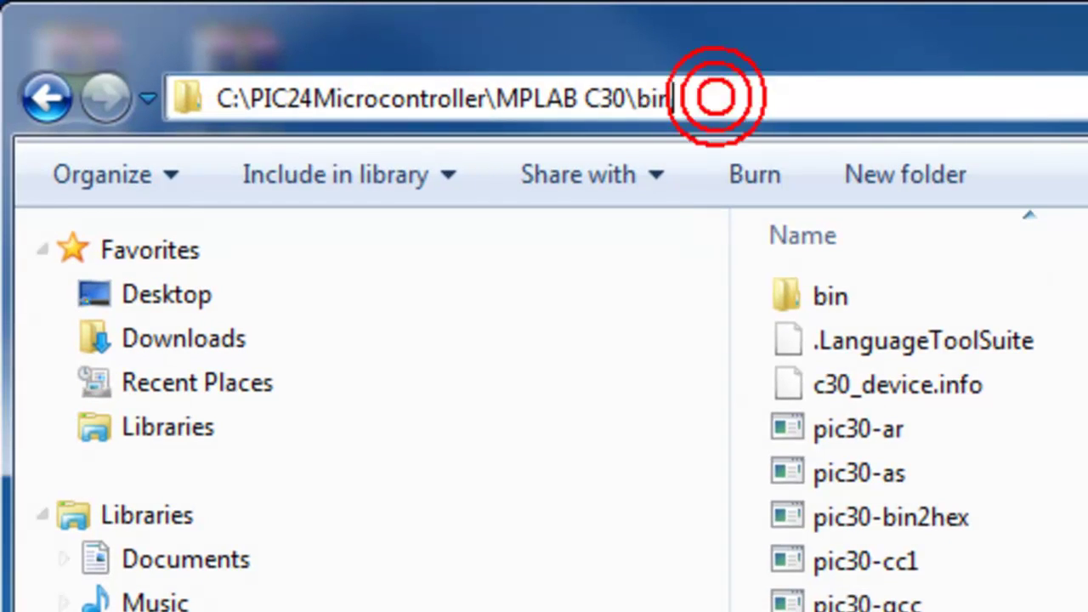
left_click_drag(457, 607, 156, 221)
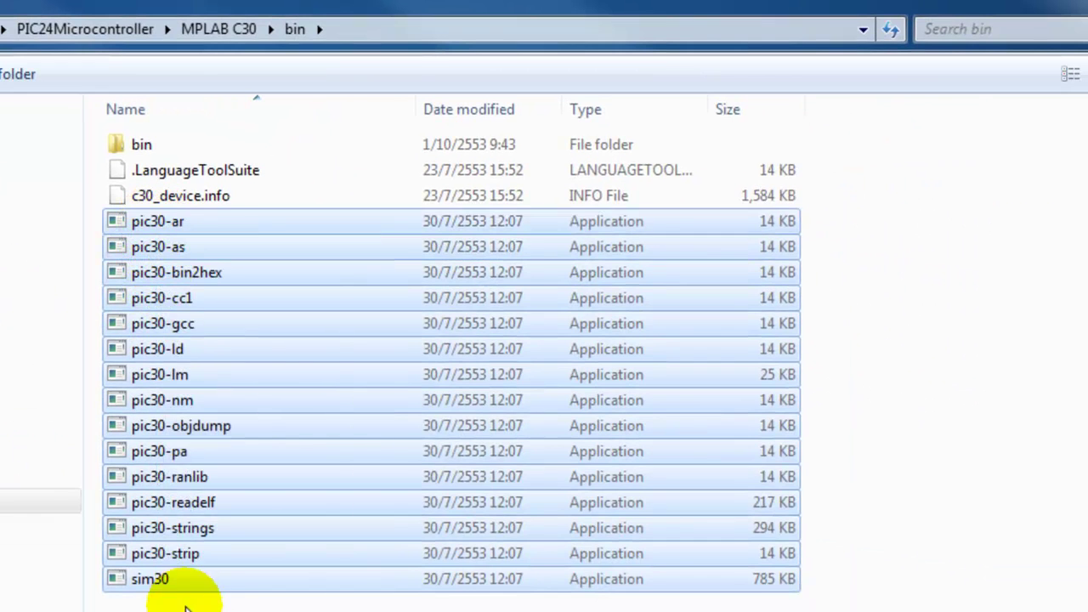
left_click(188, 605)
left_click(202, 599)
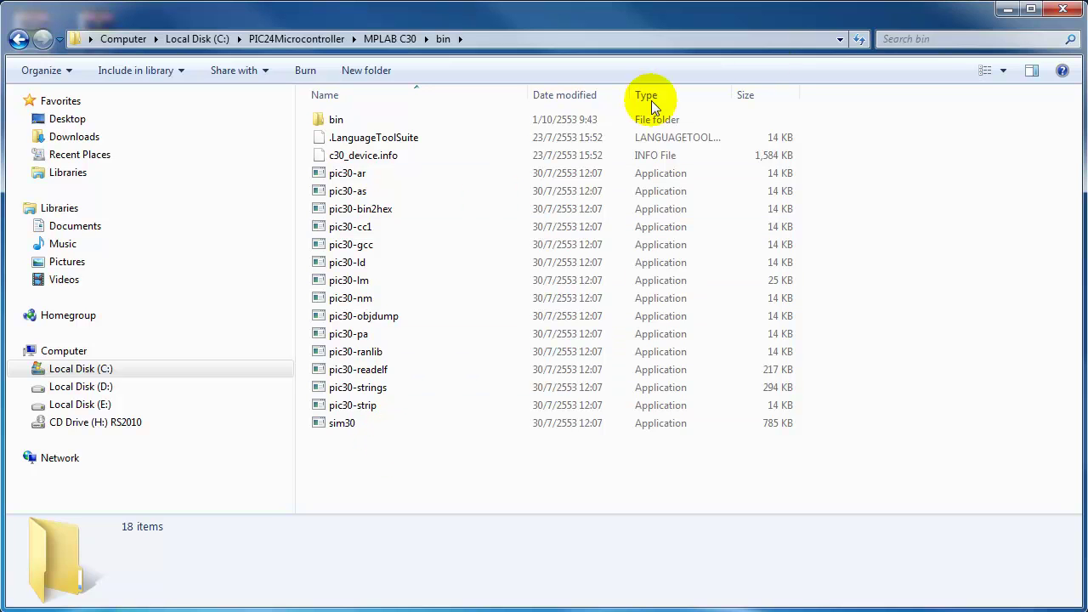
left_click(1063, 10)
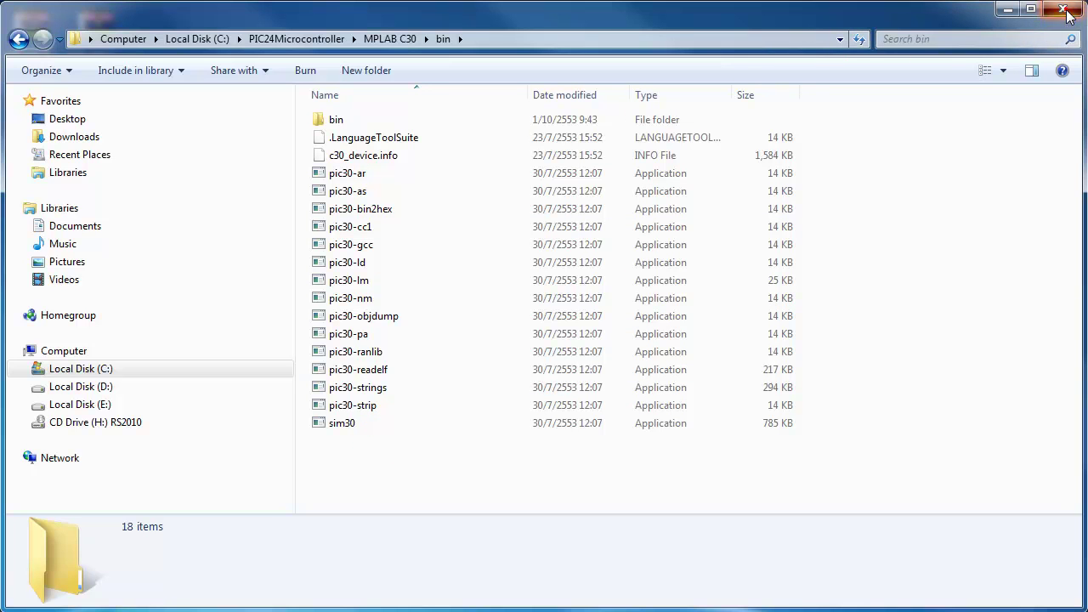